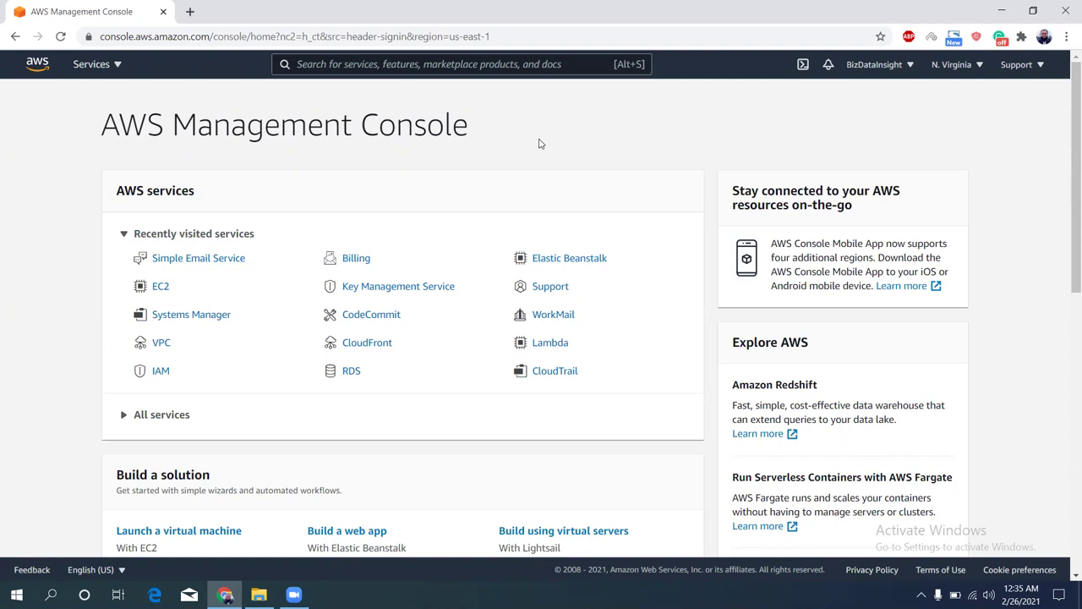
Open the EC2 service and start launching a new instance
click(161, 287)
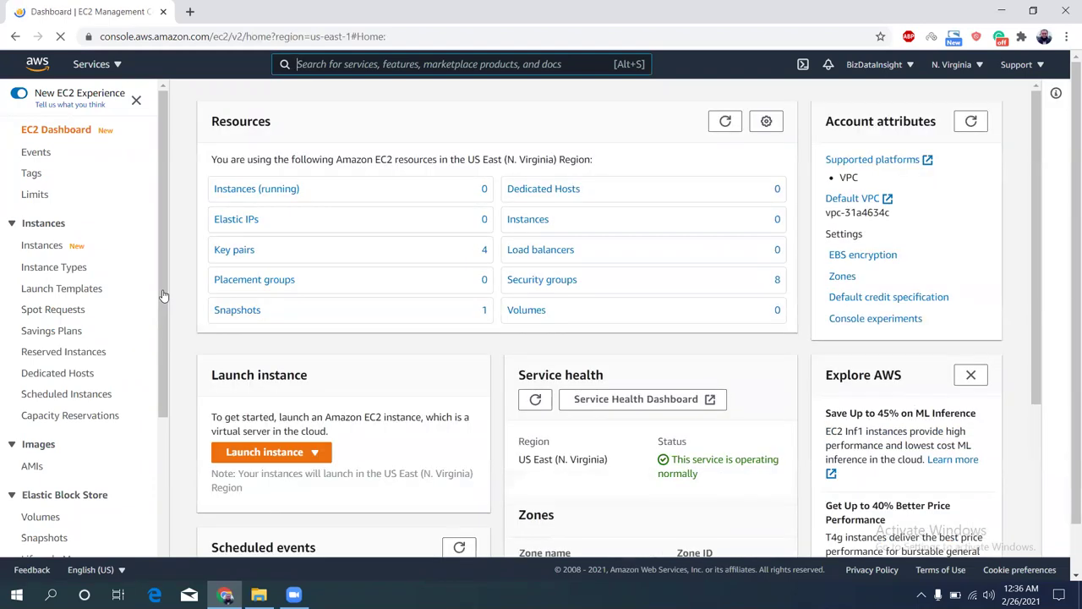
click(269, 454)
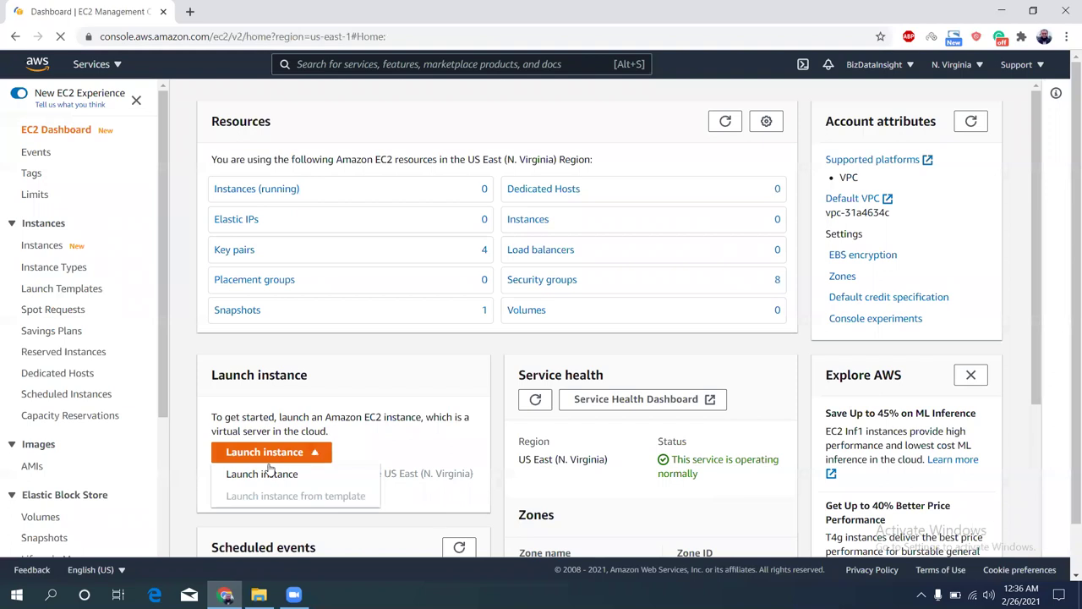
click(269, 473)
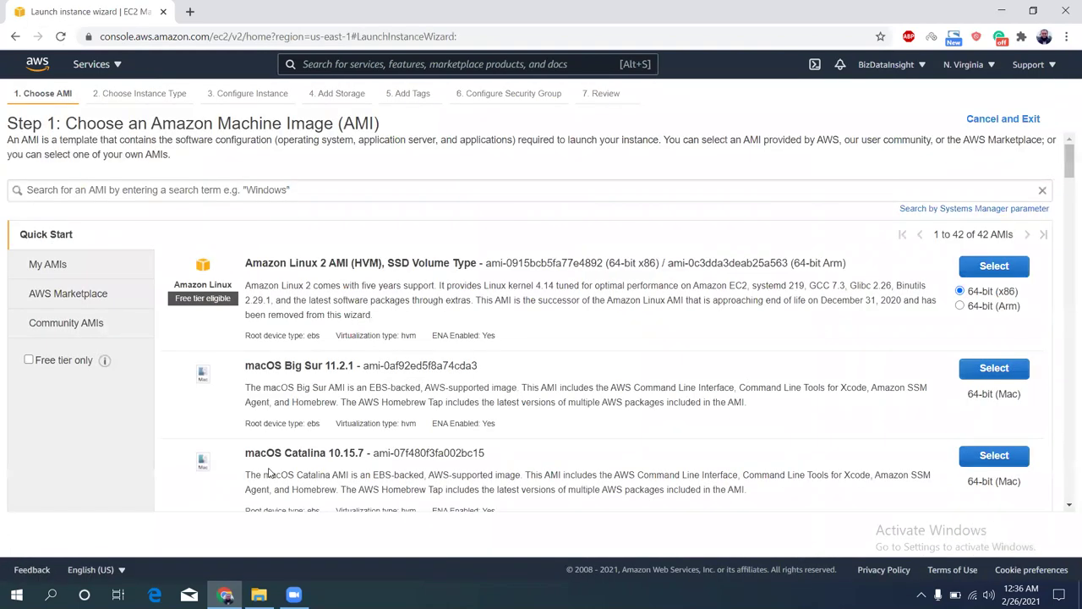
Search the AWS Marketplace images for openvpn and choose OpenVPN Access Server as the instance's AMI
click(98, 301)
click(258, 189)
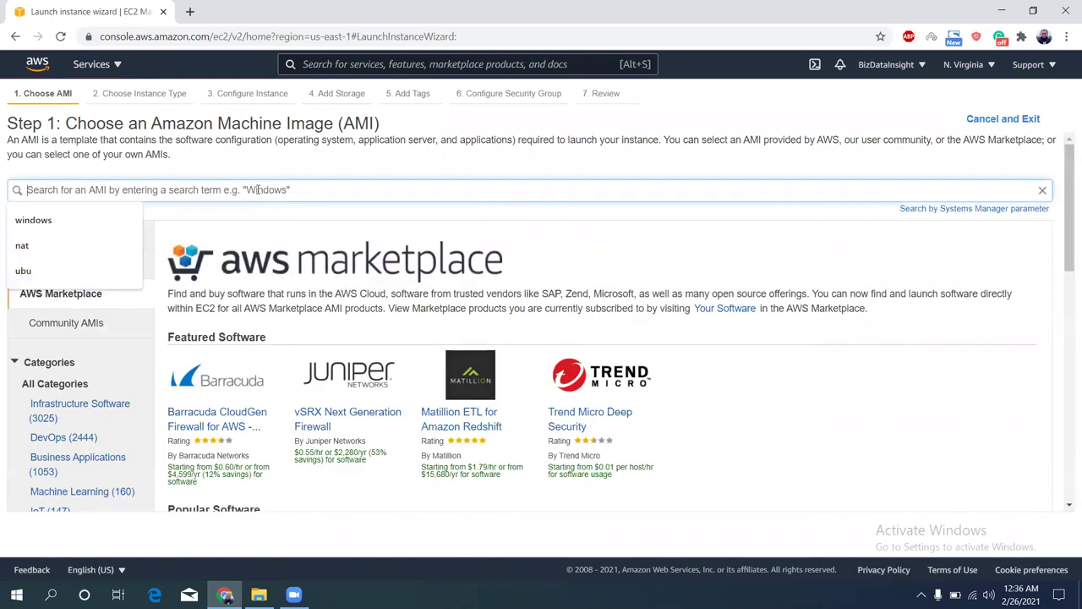
text(openvpn)
key(Return)
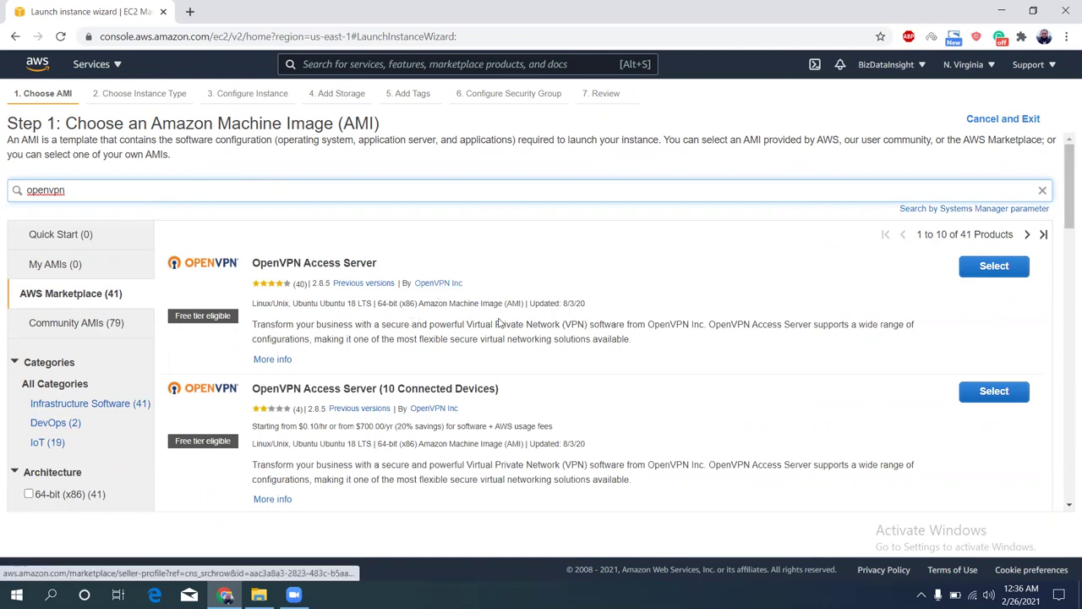
click(997, 271)
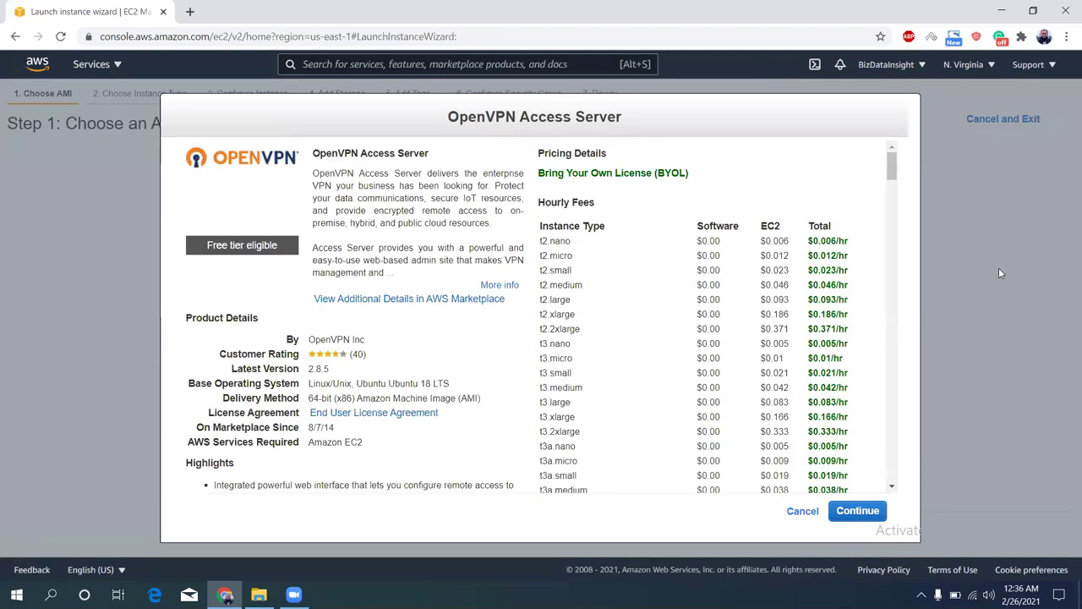
click(874, 514)
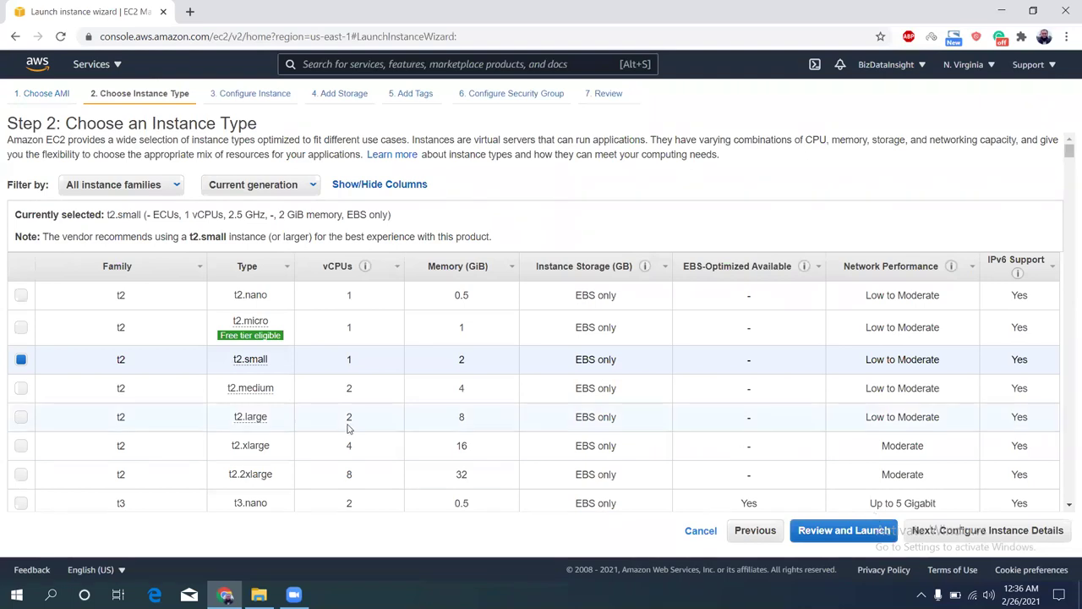
Choose the t2.micro instance type and place the instance in the batch5 VPC on the subnet-1b-public subnet
click(21, 329)
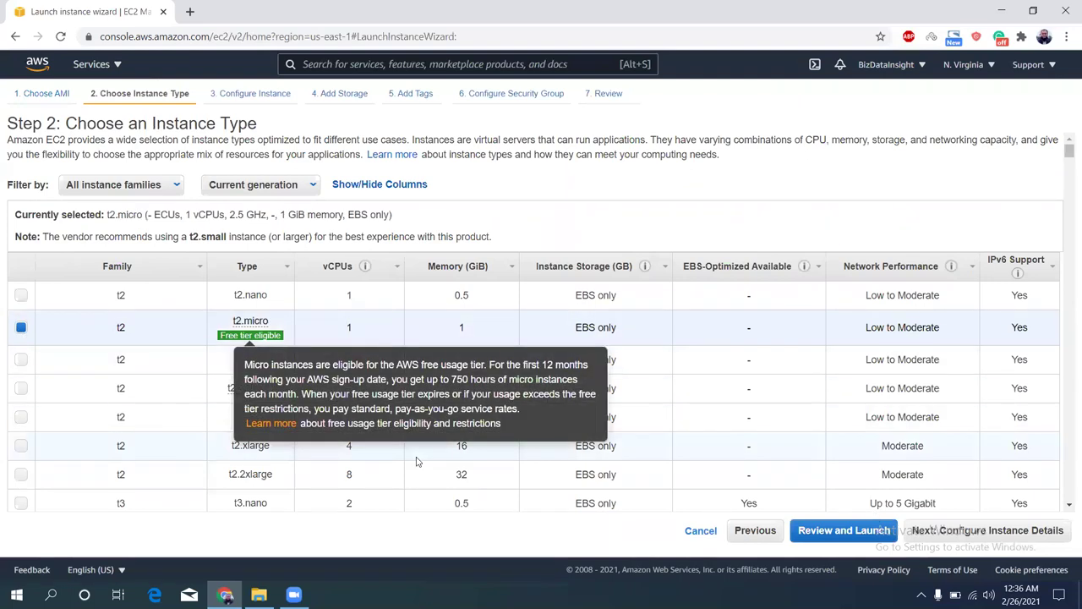
click(983, 539)
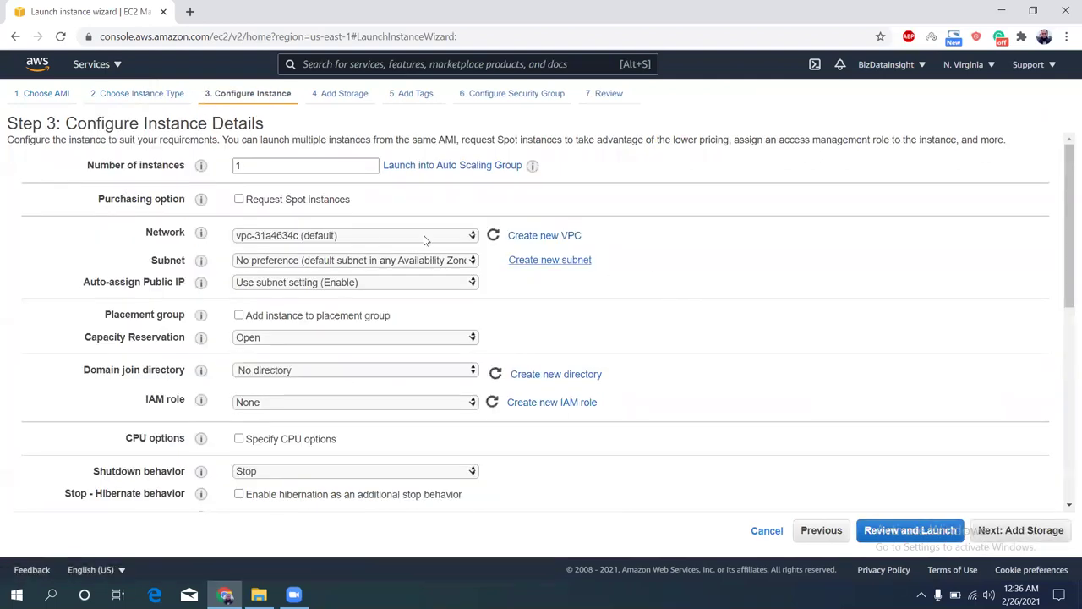
click(357, 237)
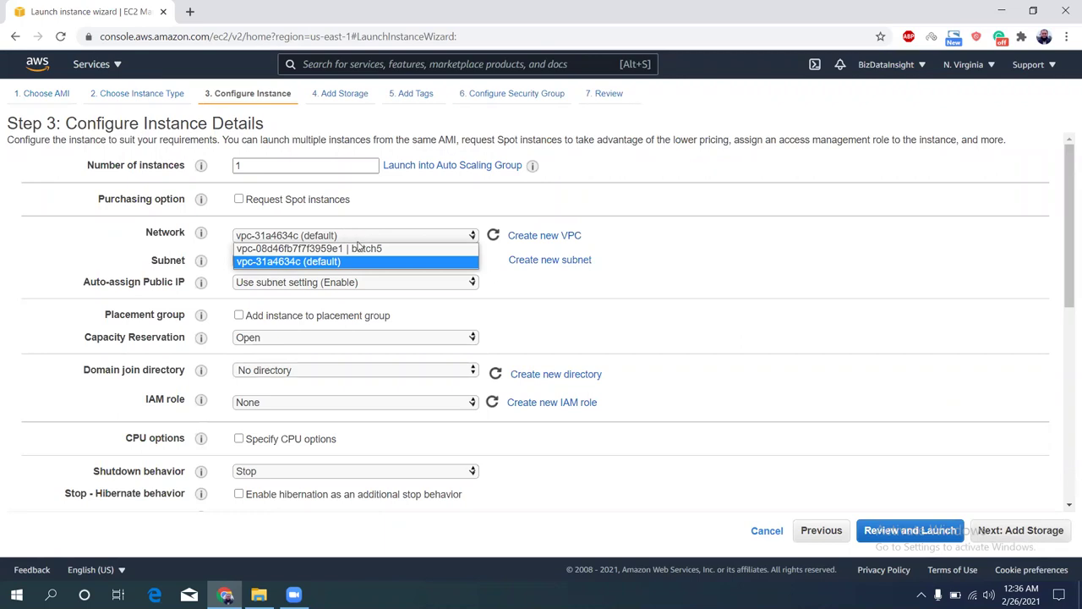
click(360, 248)
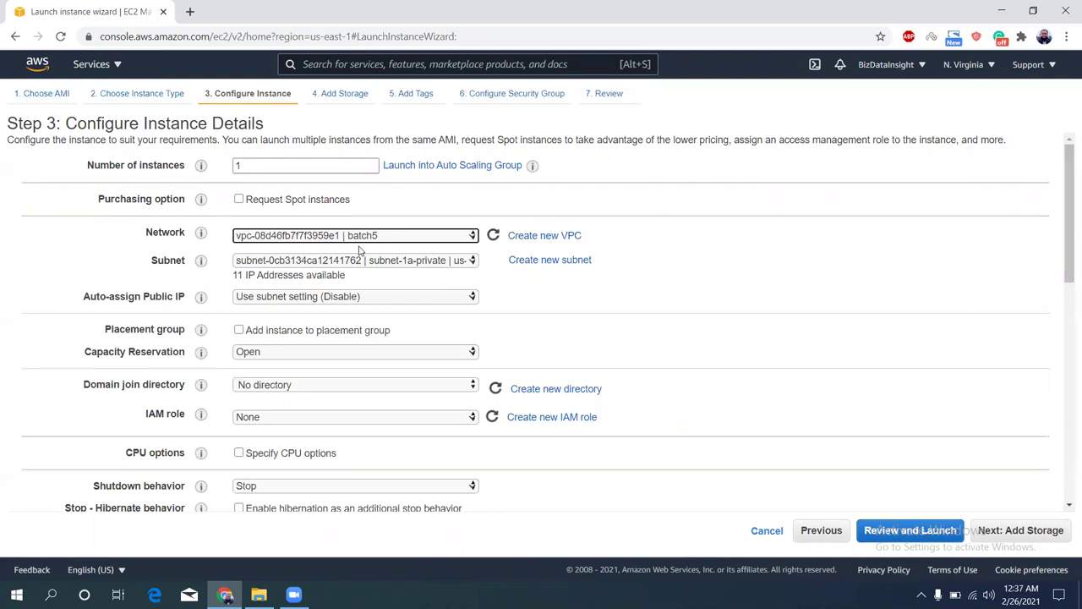
click(423, 262)
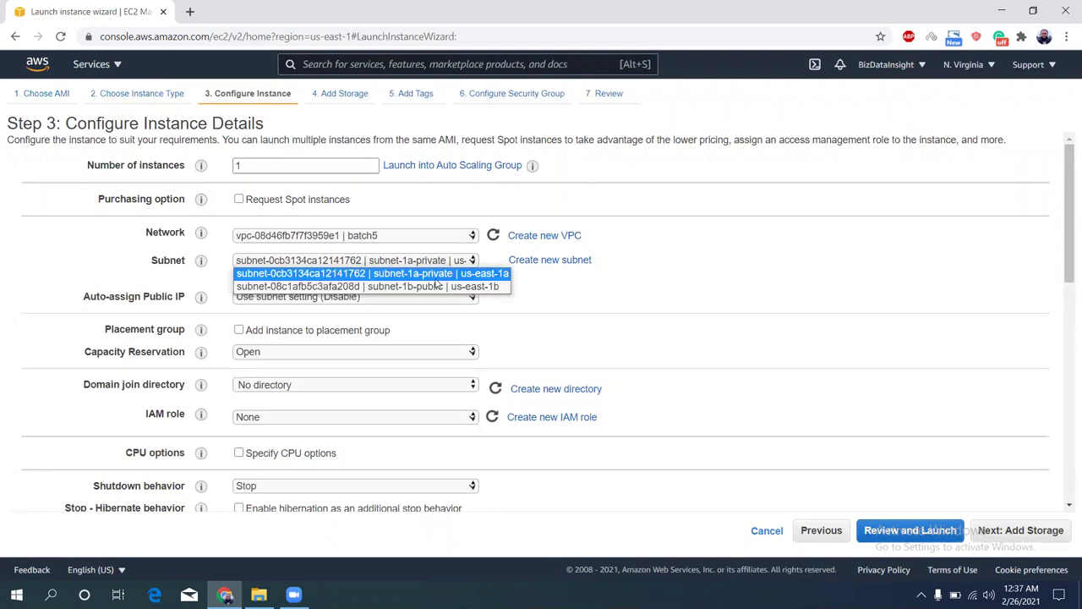
click(437, 286)
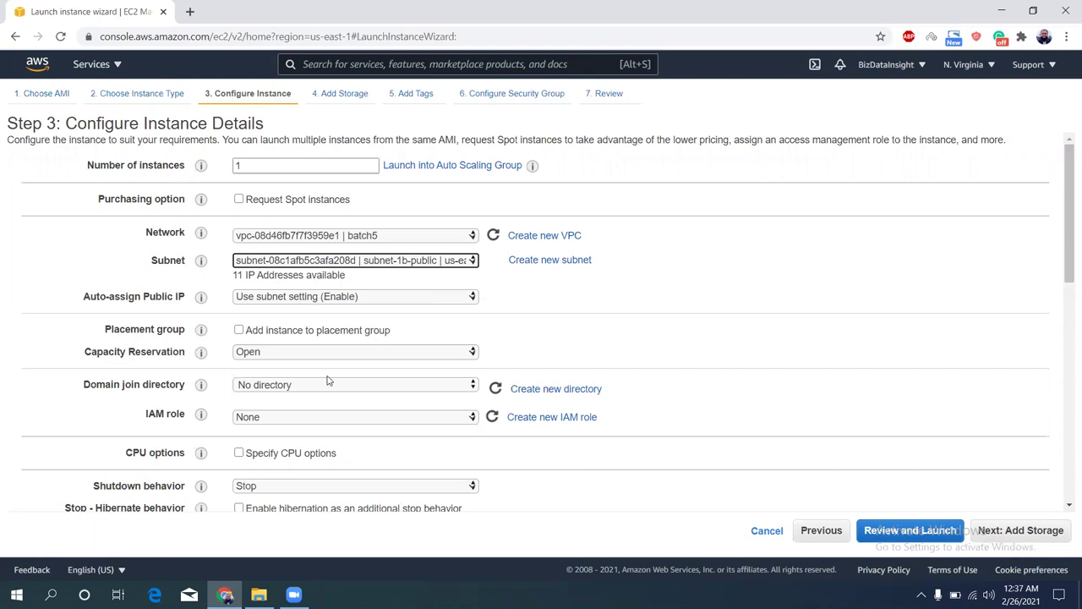
Assign the ec2ssm IAM role to the instance and look through the remaining instance details
click(265, 420)
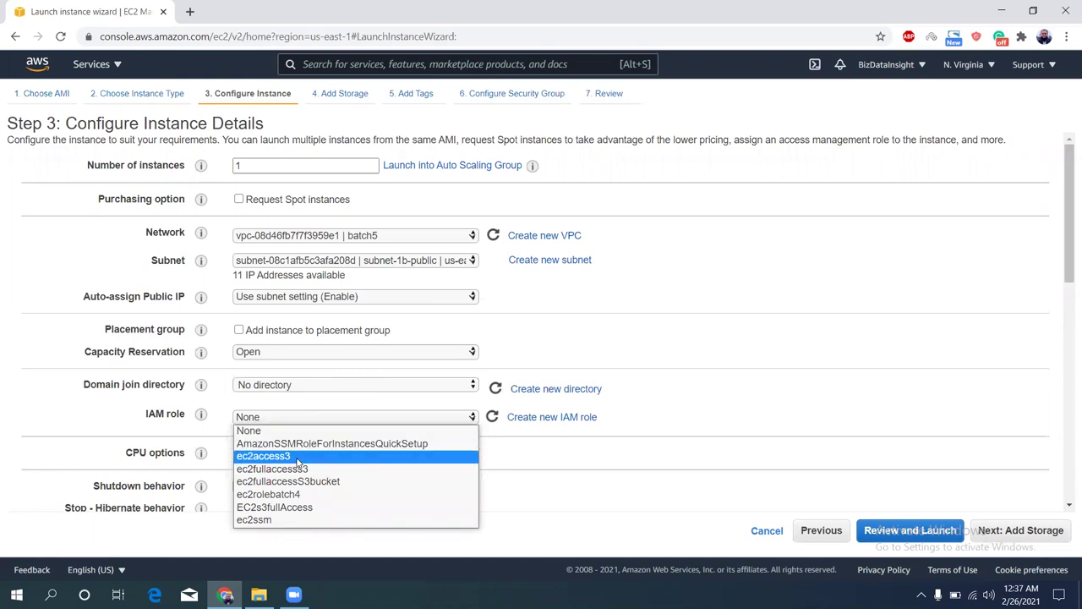
click(272, 518)
click(67, 411)
scroll(67, 411, down, 3)
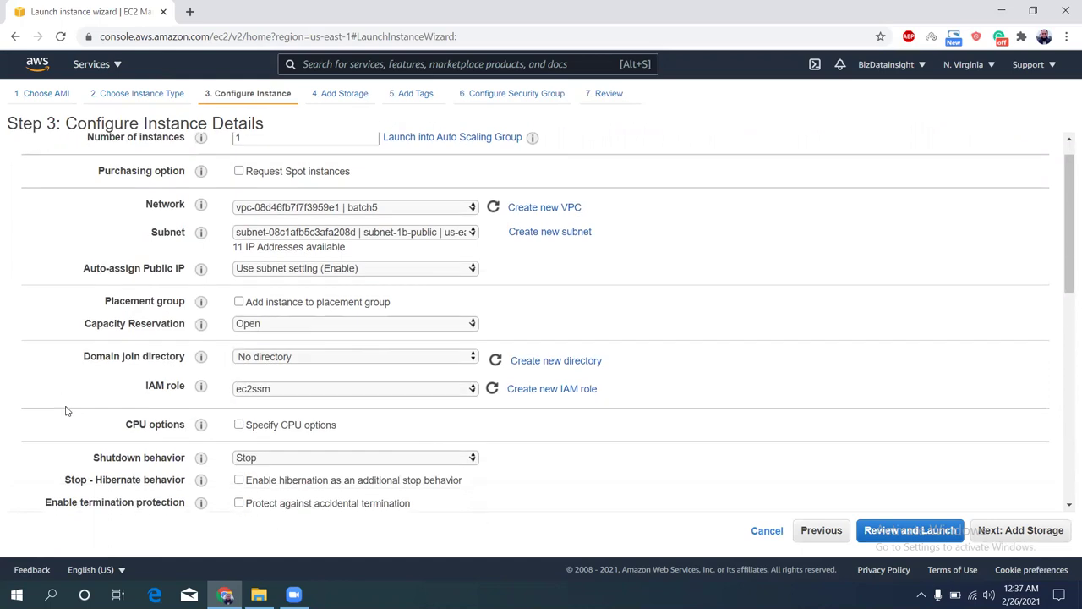
scroll(67, 411, down, 2)
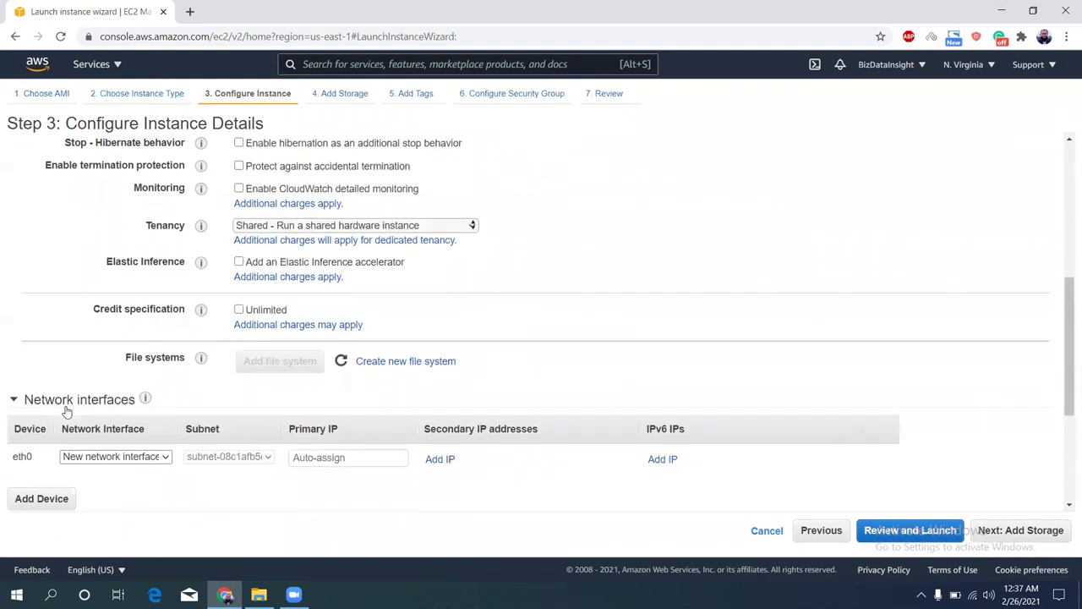
Accept the default storage, no tags and the suggested new OpenVPN security group, and proceed to the launch review
click(1035, 525)
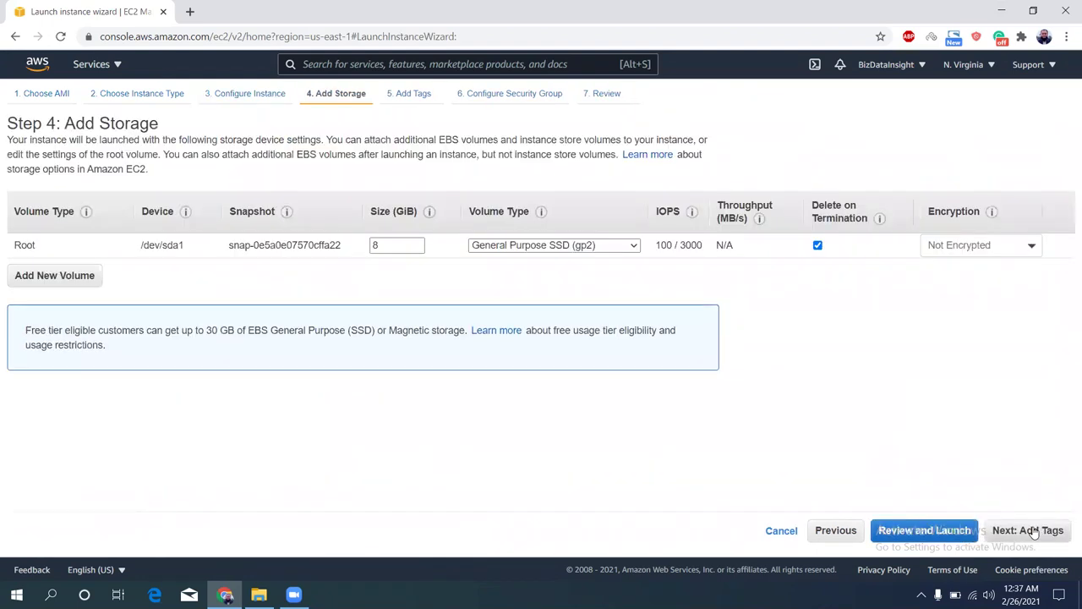
click(1035, 530)
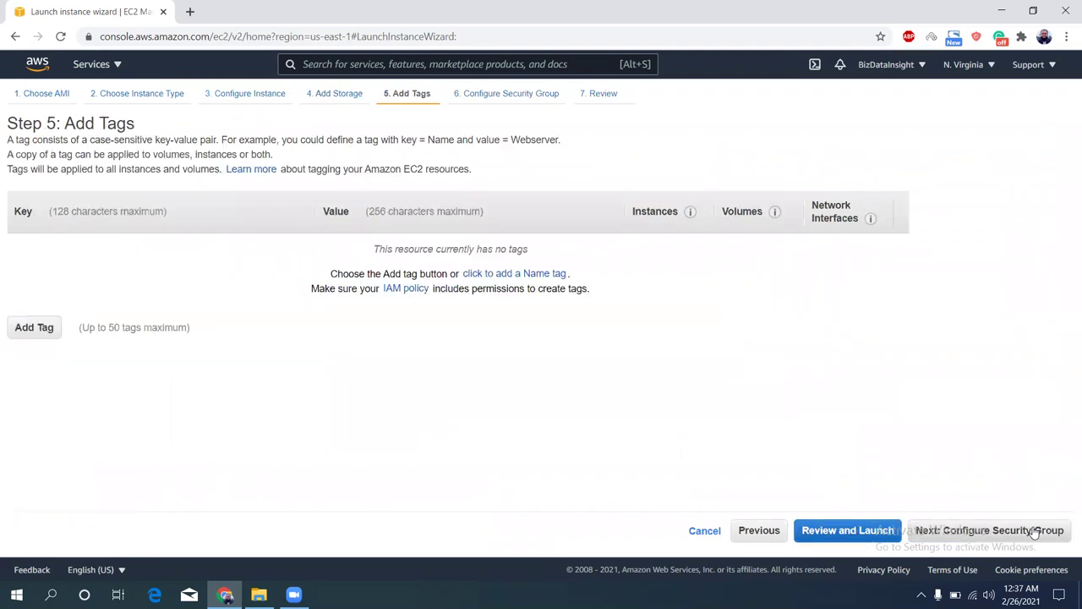
click(1034, 530)
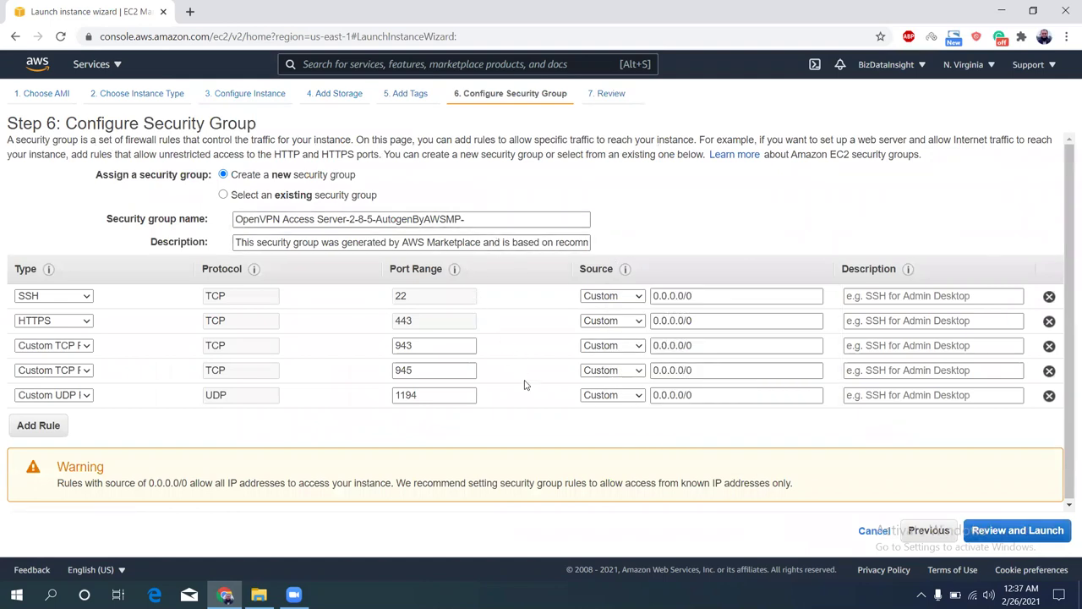
click(998, 538)
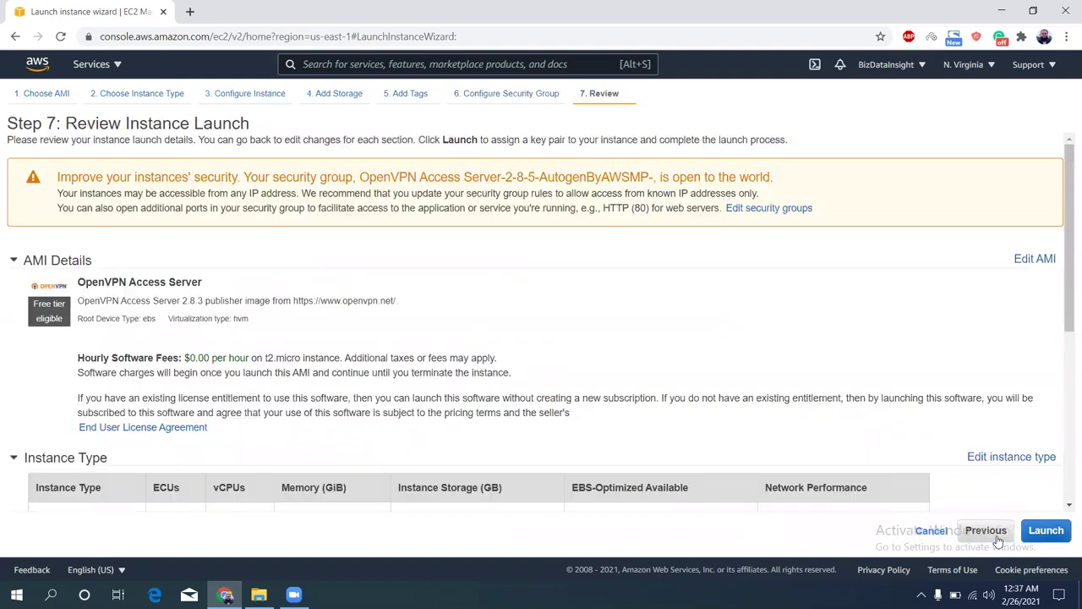
Launch the instance with the existing 27nov key pair, acknowledging access to its private key file
click(1045, 530)
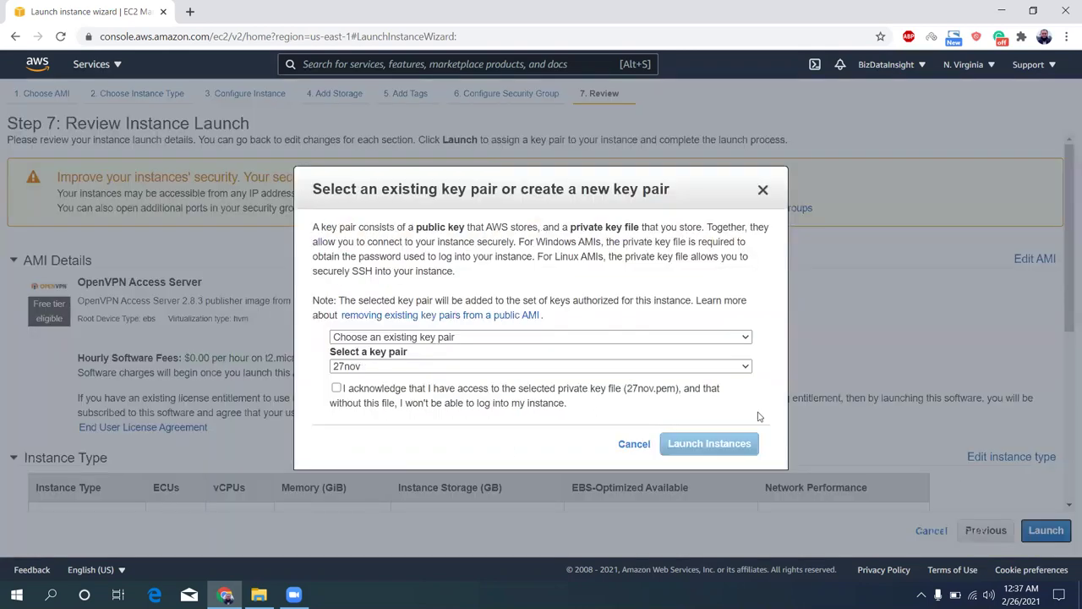
click(335, 388)
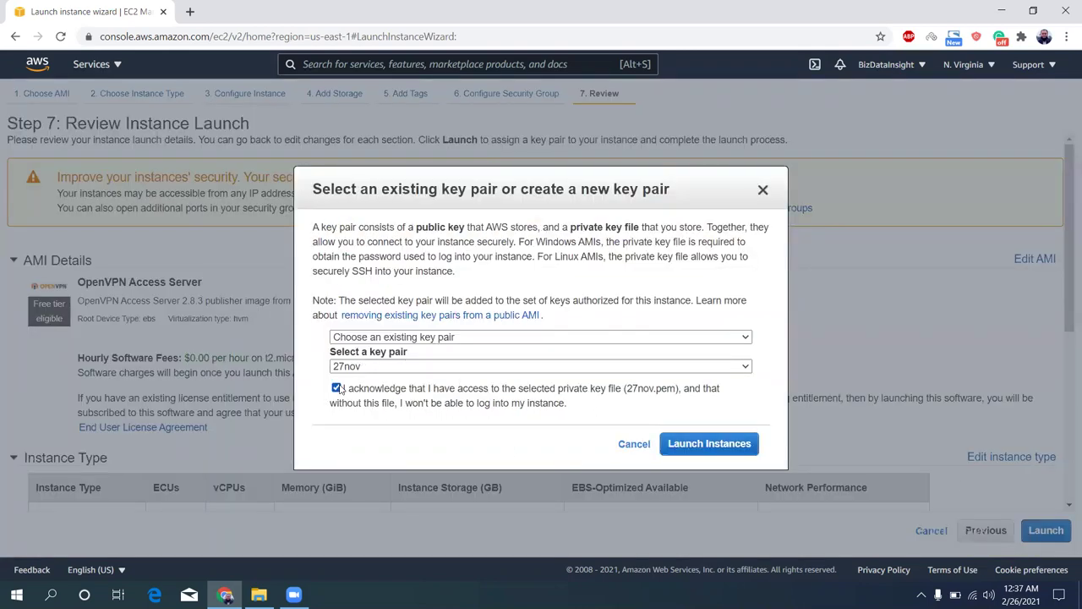
click(737, 452)
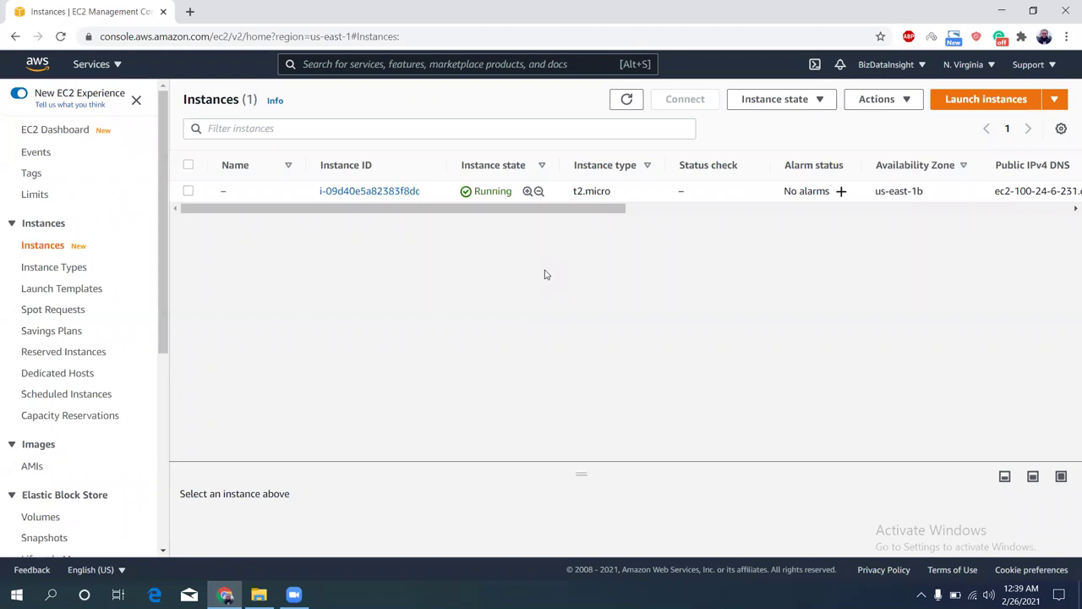
Refresh the instance list and name the new t2.micro instance vpn-server
click(626, 101)
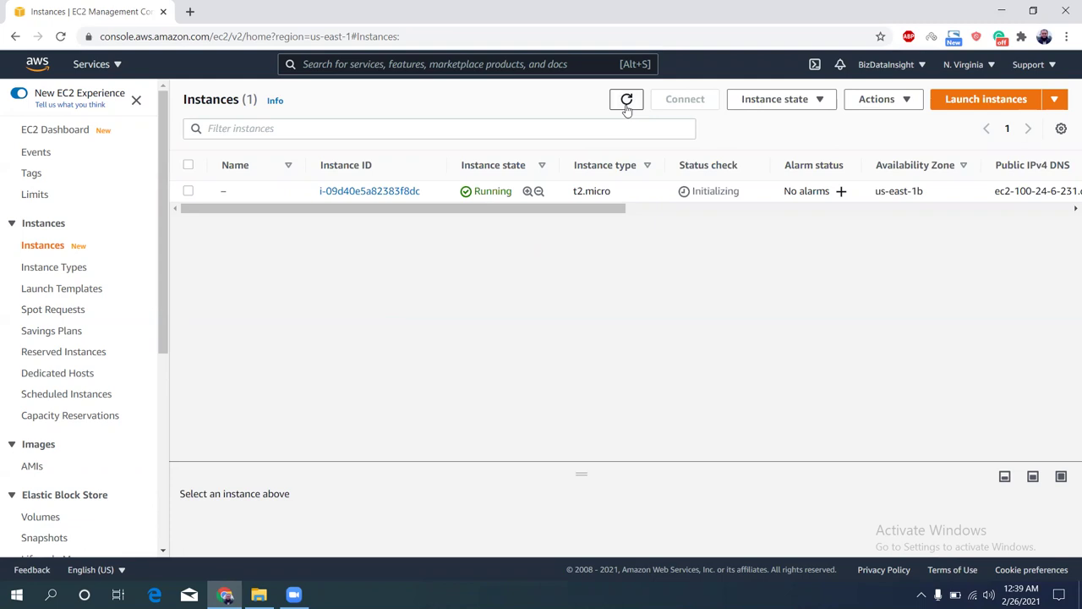
click(235, 192)
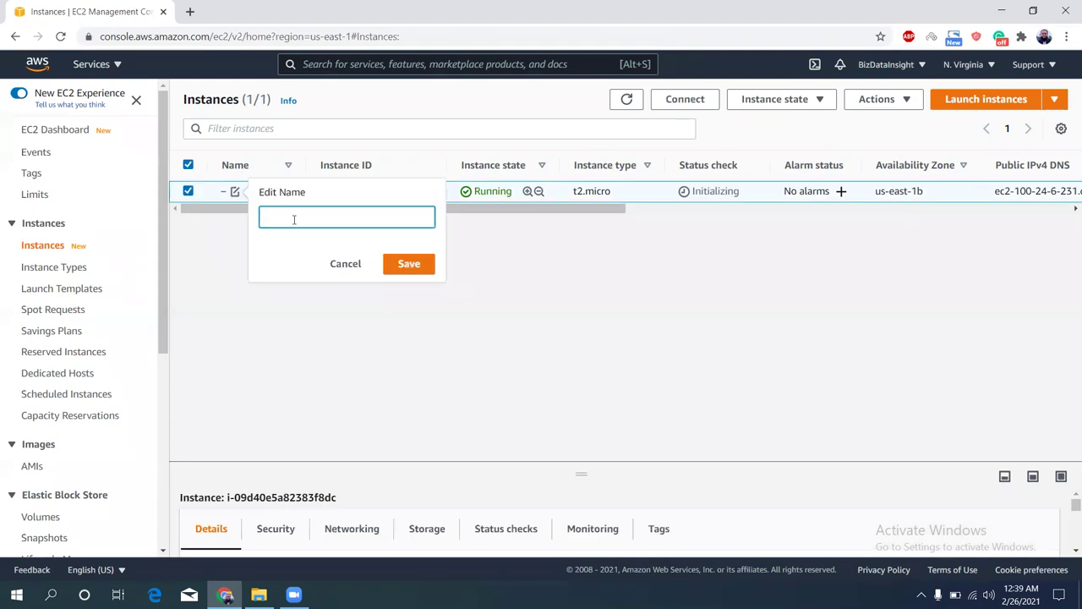
text(wpr)
key(BackSpace)
key(BackSpace)
text(vpn-server)
click(417, 265)
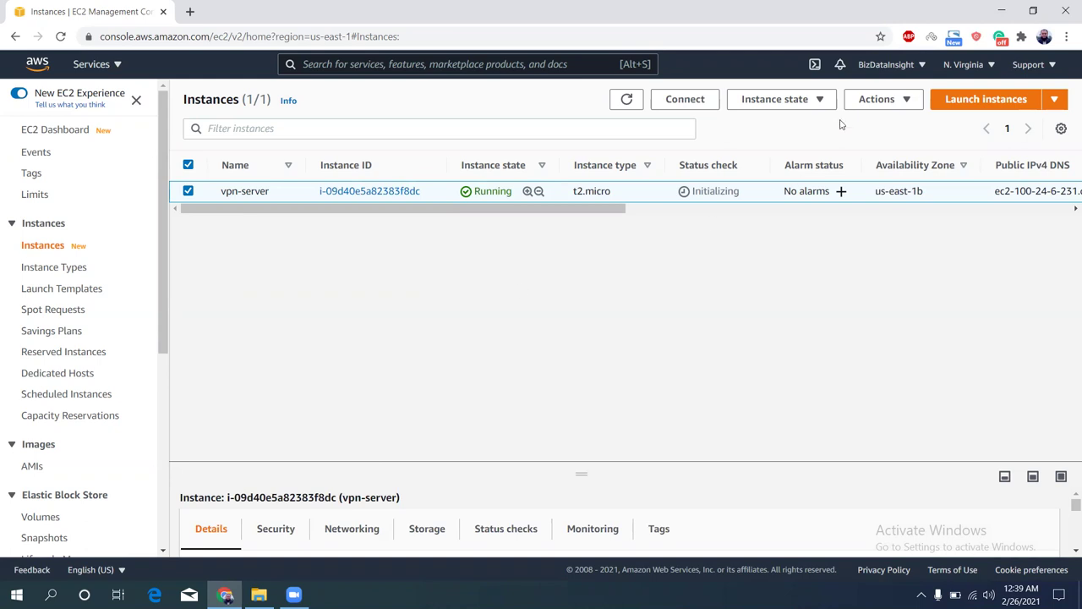
Stop the vpn-server instance and confirm the stop request
click(802, 101)
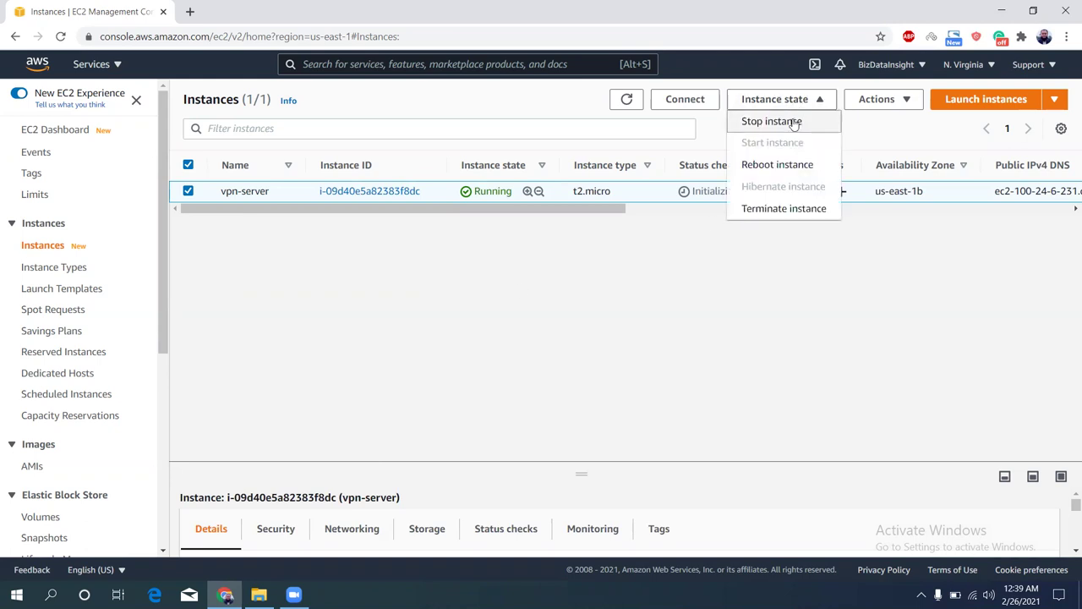
click(795, 122)
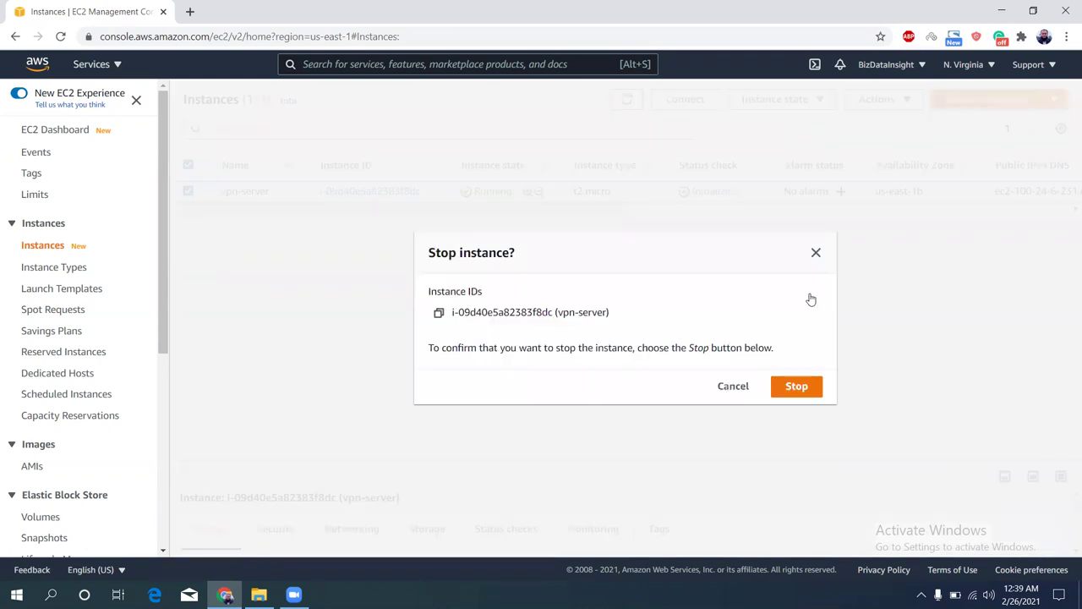
click(799, 389)
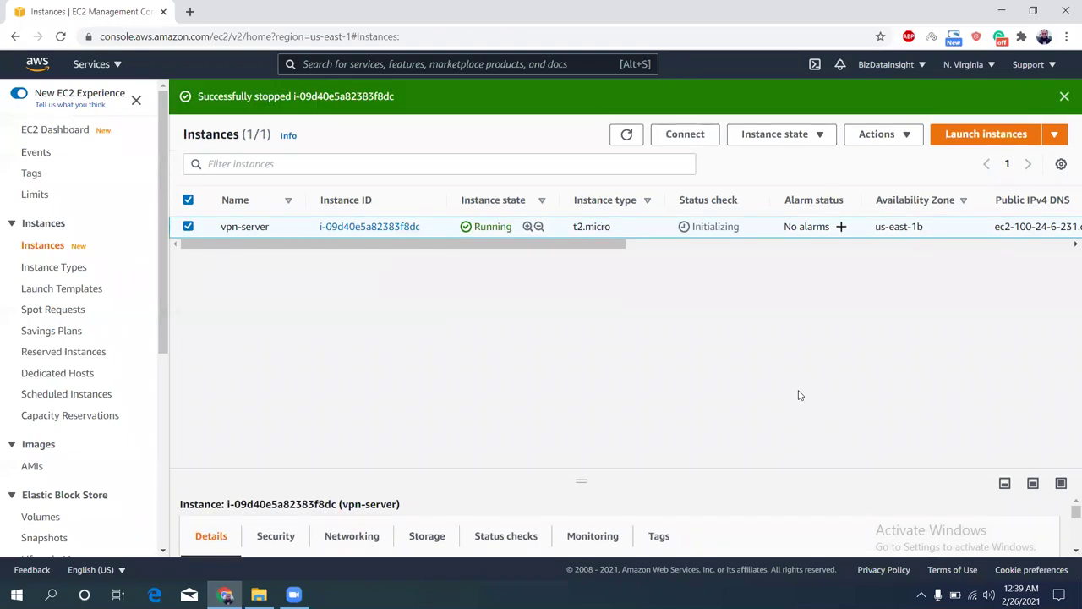
Allocate a new Elastic IP address from Amazon's IPv4 pool in the us-east-1 border group and open its details
click(164, 471)
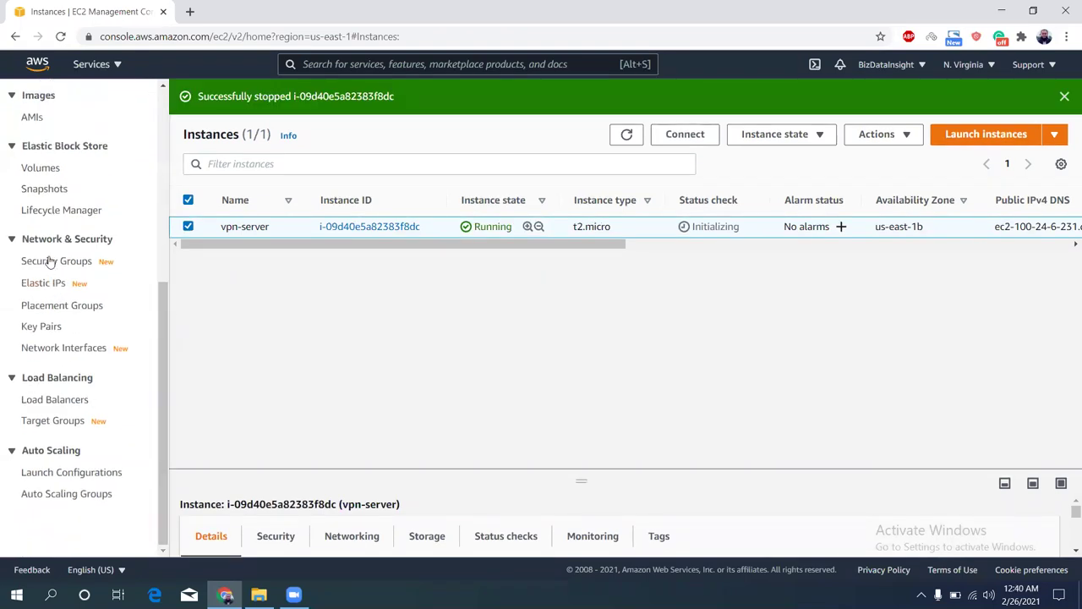
click(47, 283)
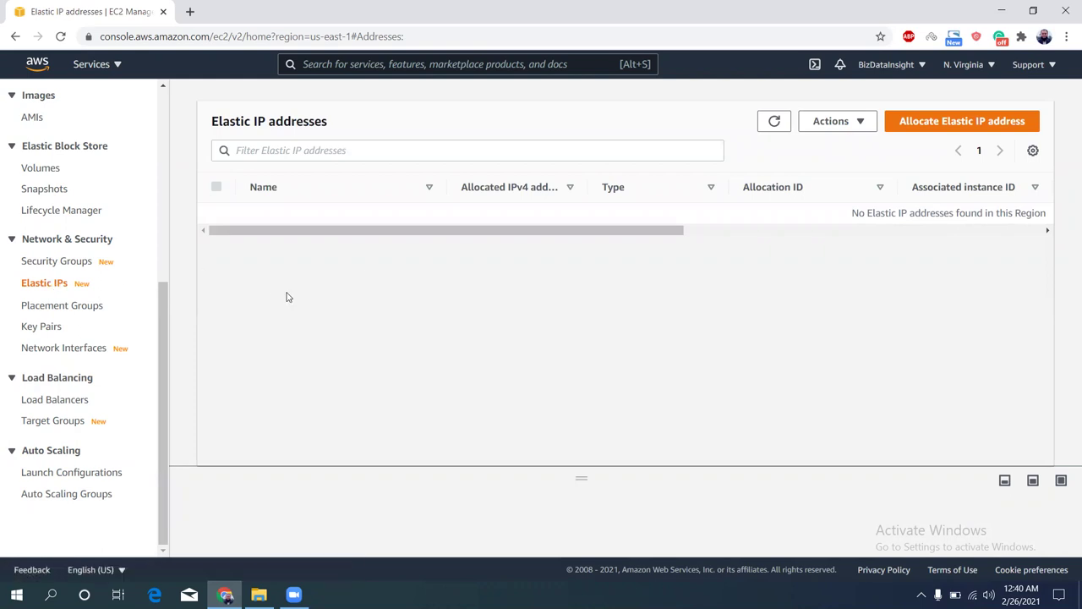
click(950, 126)
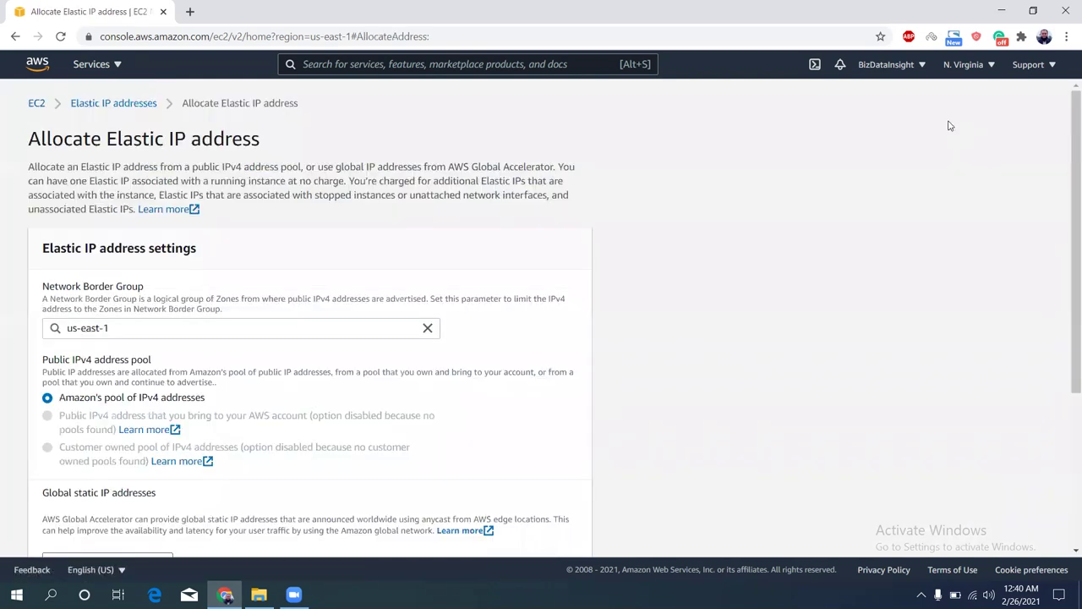
scroll(1067, 484, down, 3)
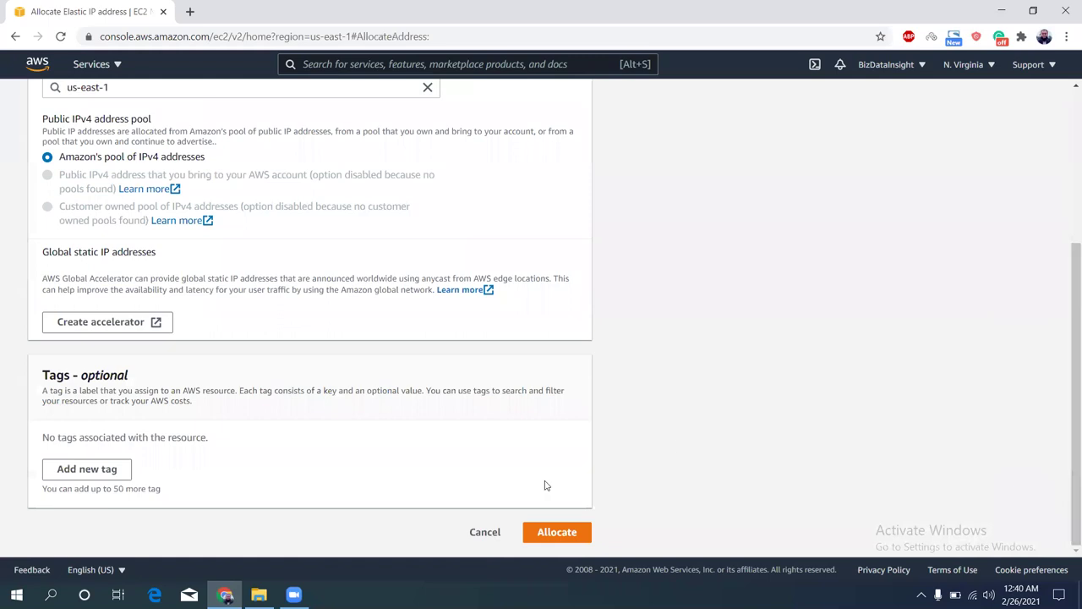
click(551, 528)
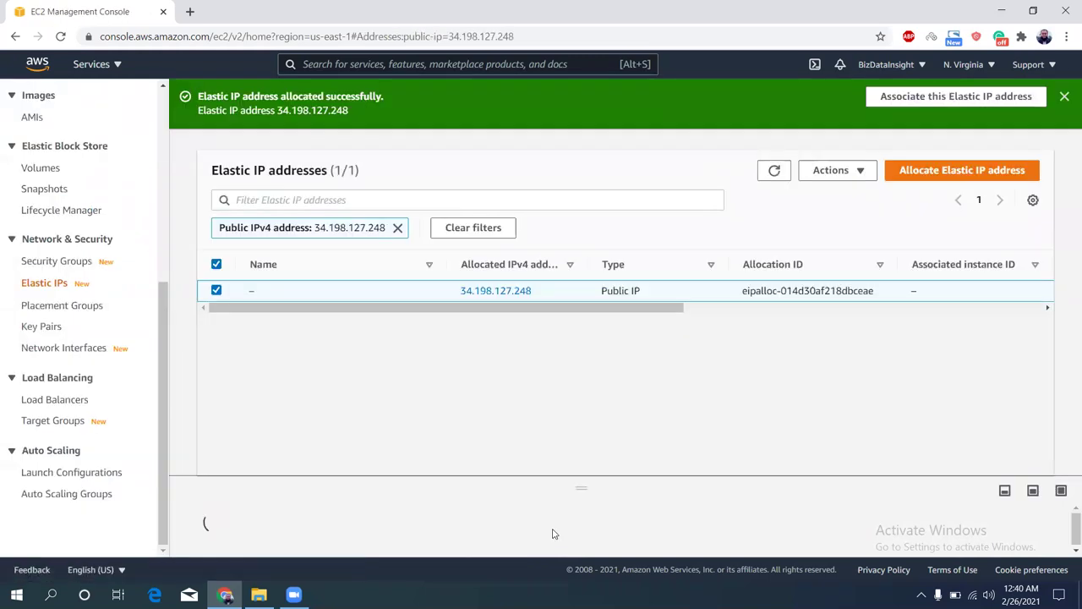
click(514, 298)
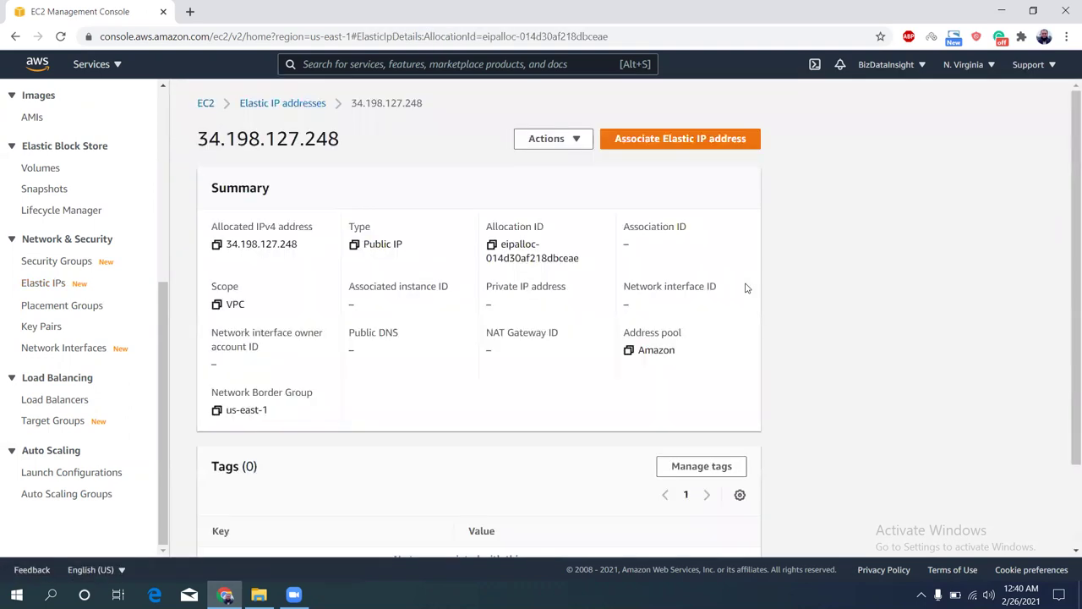
Try to associate the Elastic IP address 34.198.127.248 with the vpn-server instance i-09d40e5a82383f8dc
click(707, 142)
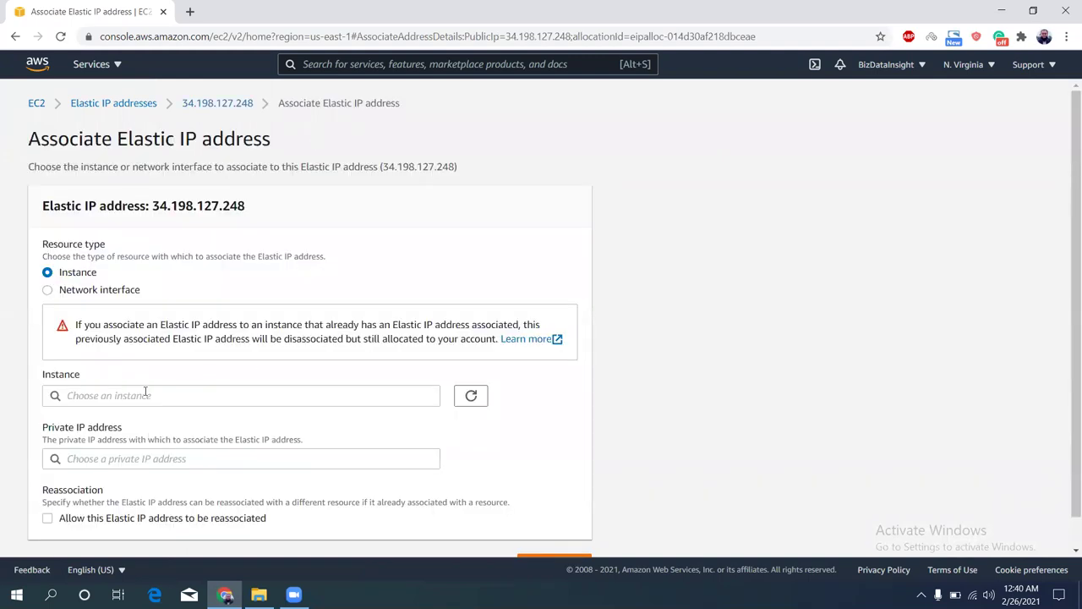
click(146, 395)
click(159, 415)
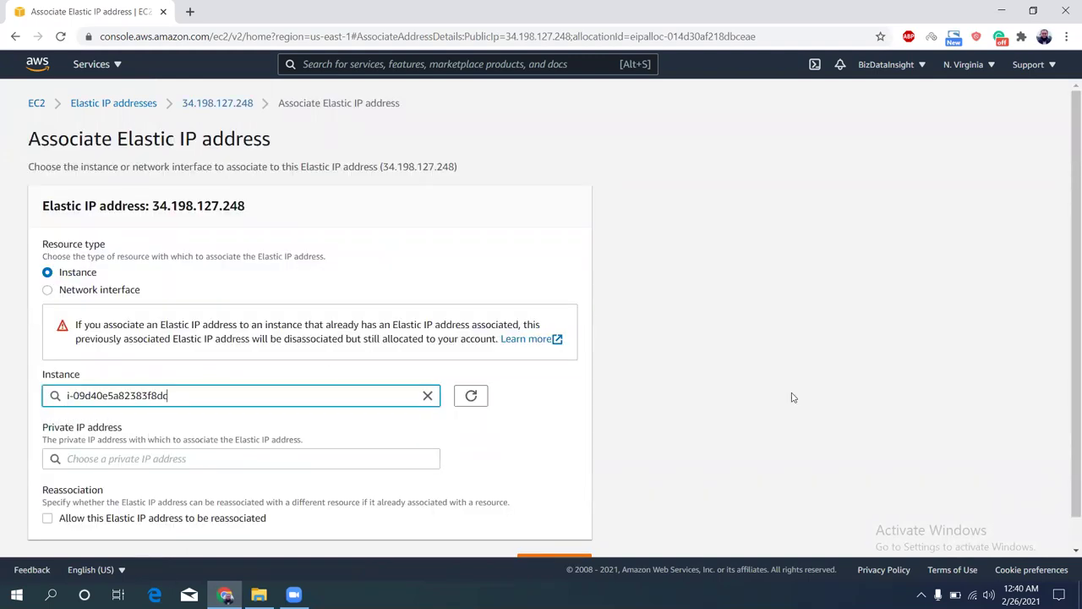
scroll(1066, 530, down, 1)
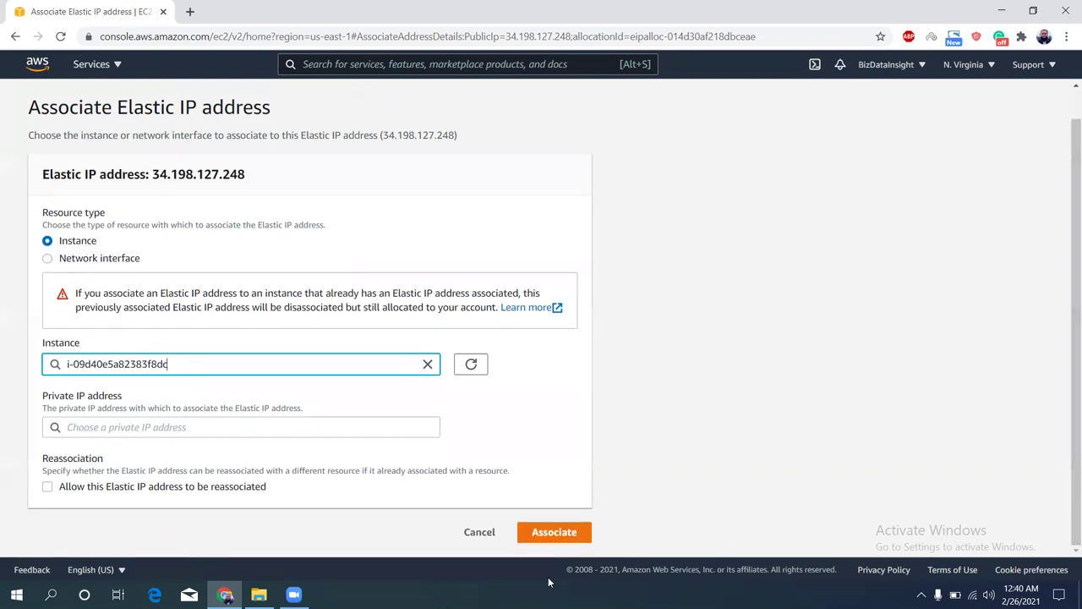
click(558, 531)
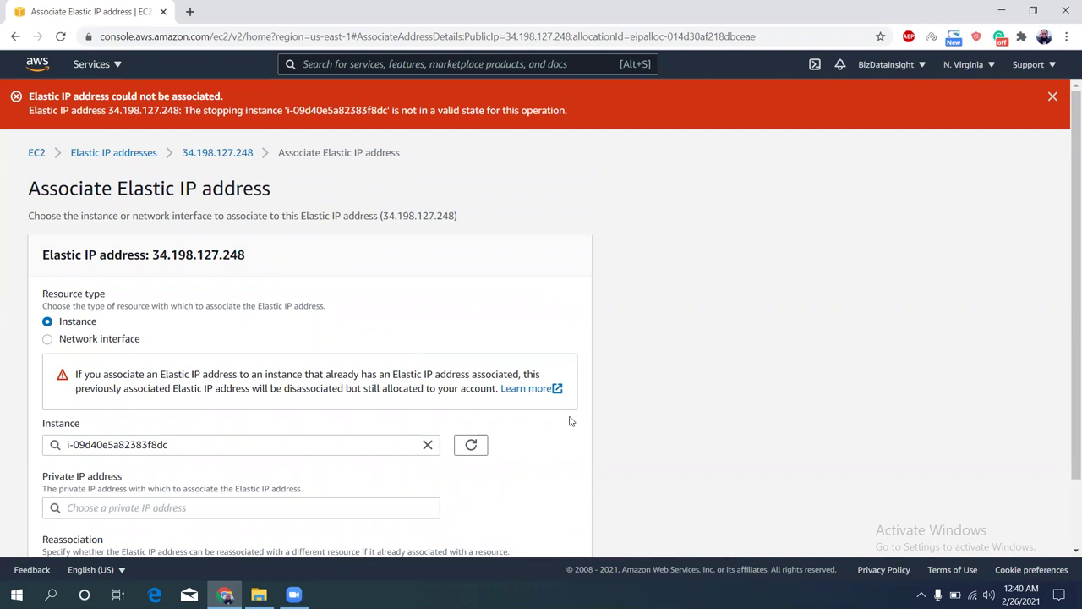
Open the EC2 instance list in a separate tab, remove the running-state filter and select vpn-server to check its state
click(102, 73)
middle_click(338, 150)
click(101, 67)
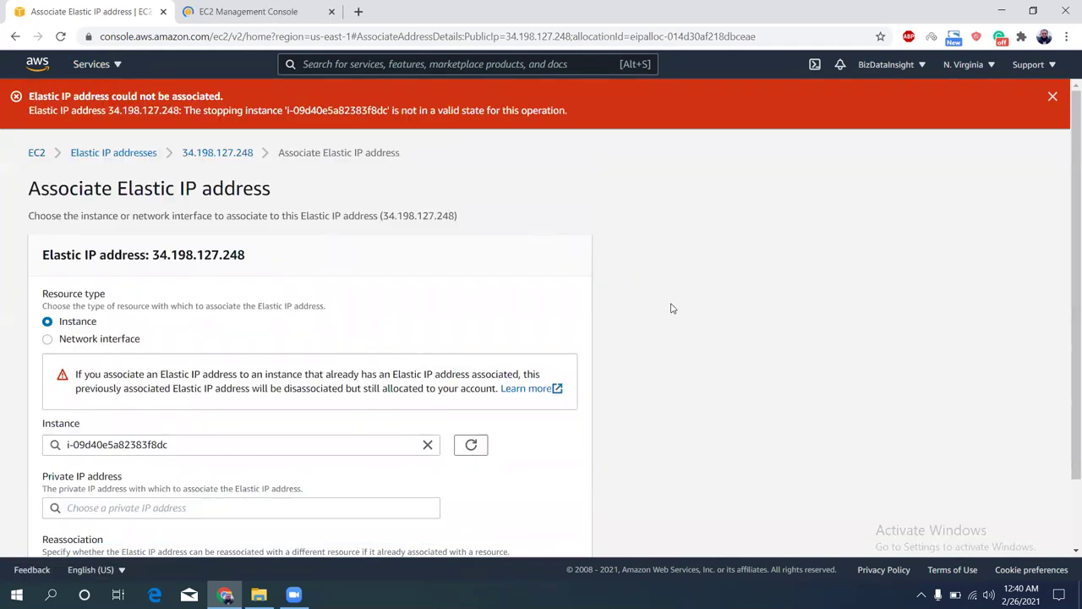
click(288, 10)
click(273, 191)
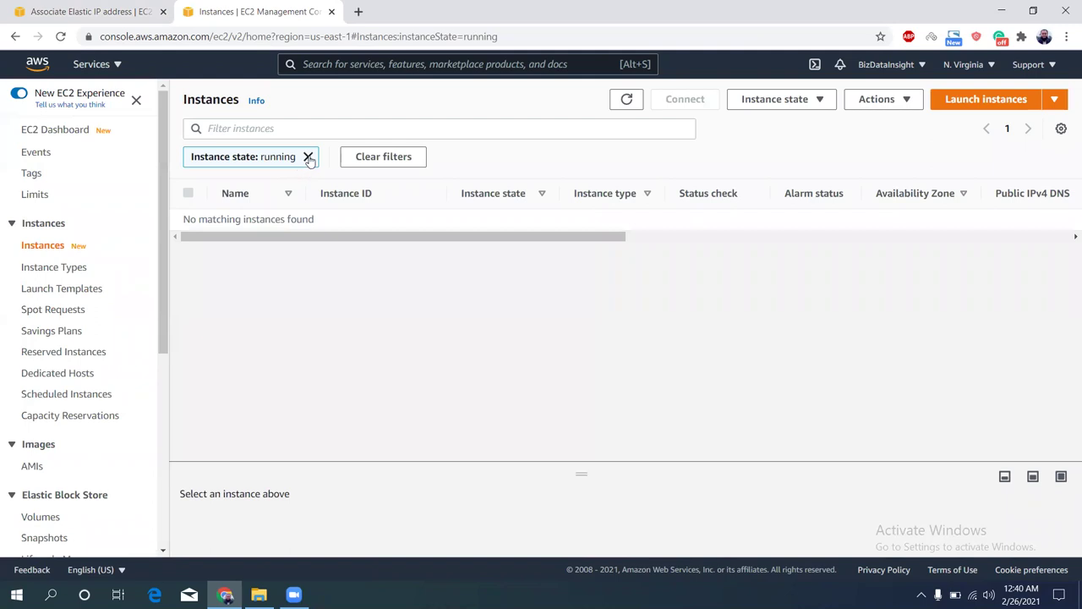
click(308, 157)
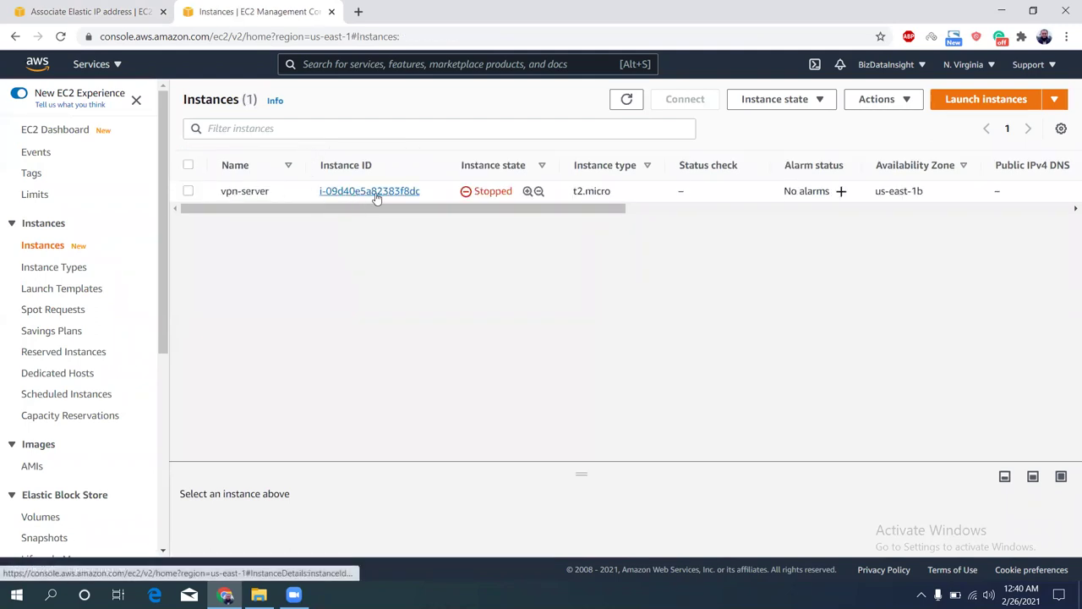
click(187, 192)
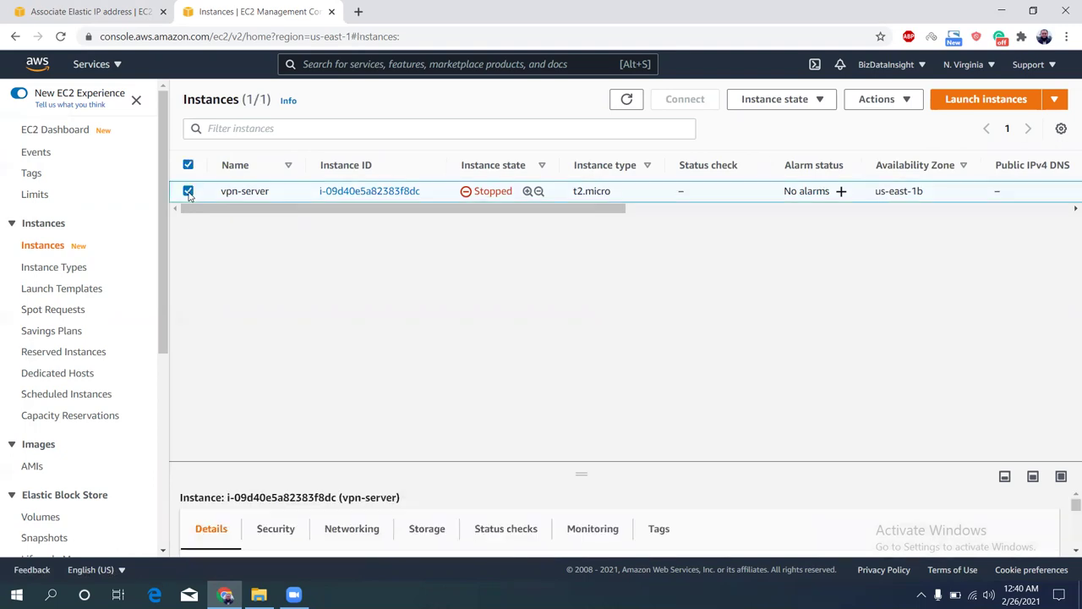
Return to the association form and resubmit the Elastic IP association for instance i-09d40e5a82383f8dc
click(119, 7)
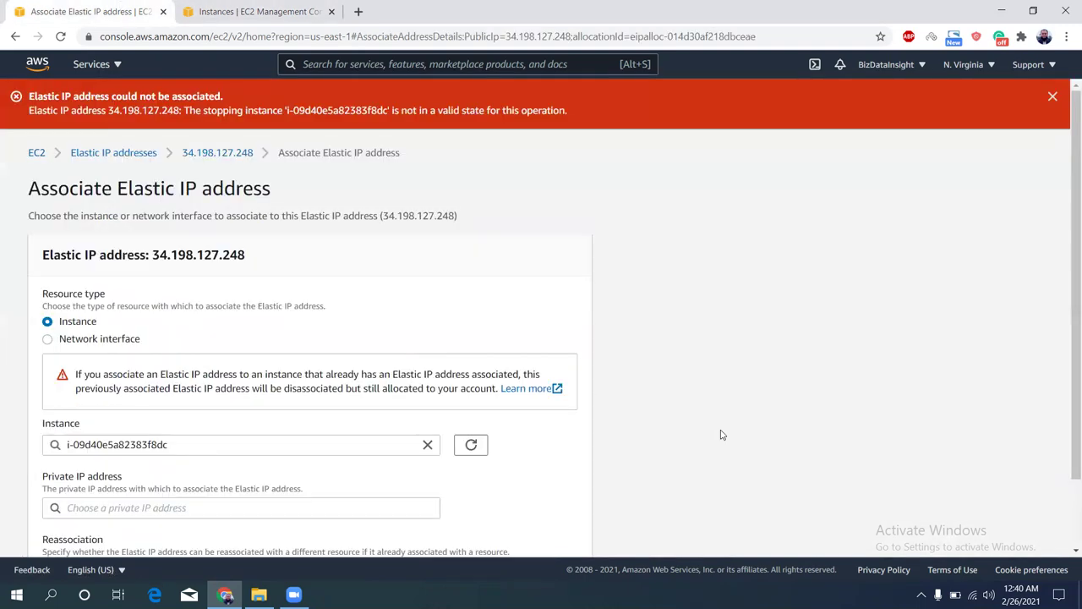
scroll(721, 435, down, 1)
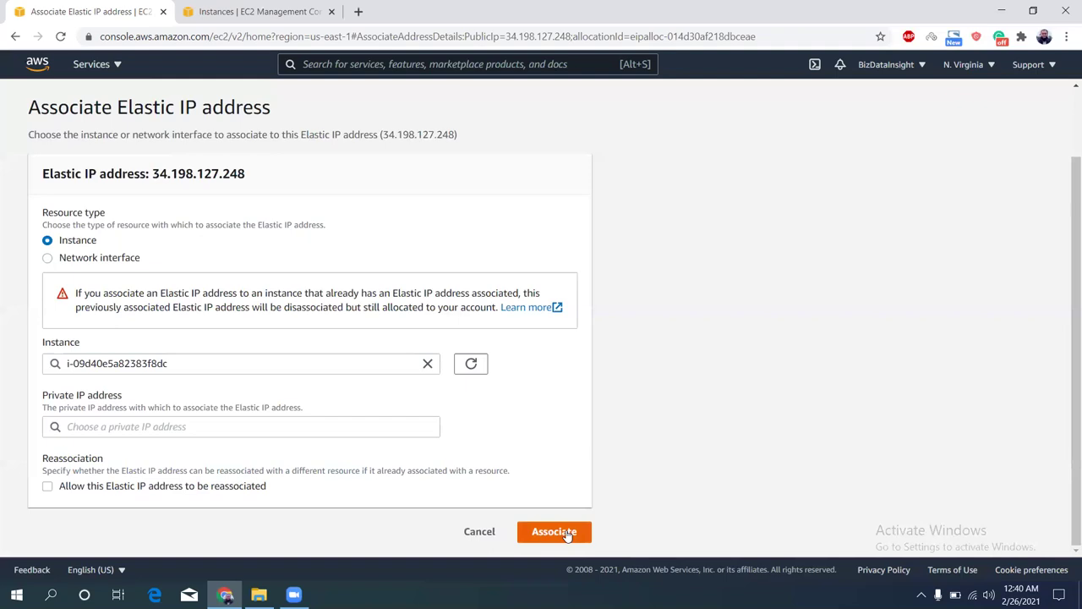
click(565, 532)
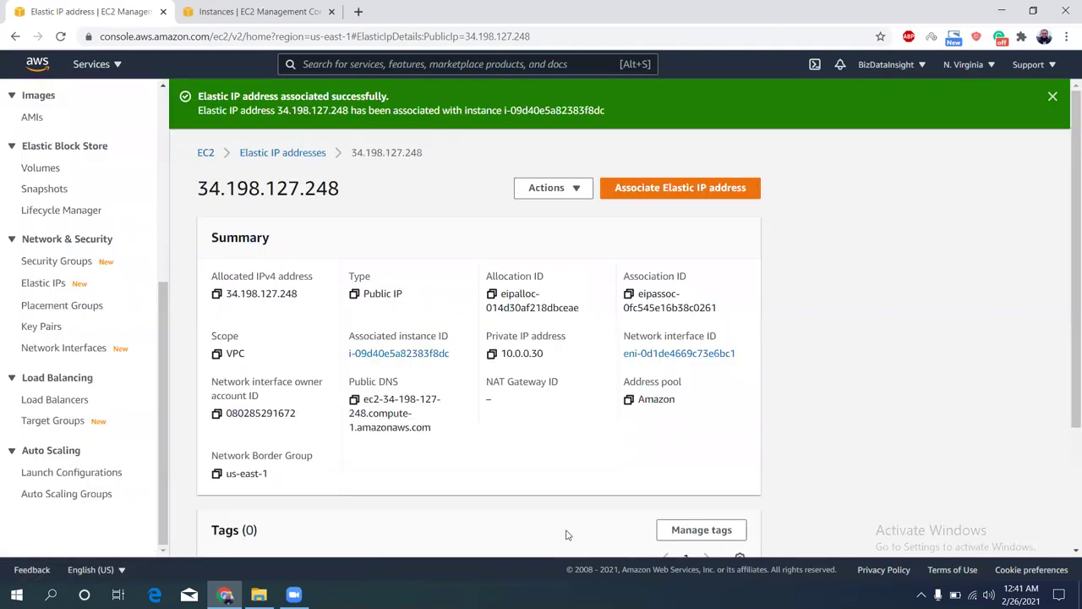
Open the vpn-server instance's details, start the instance and refresh its summary
click(243, 10)
click(397, 193)
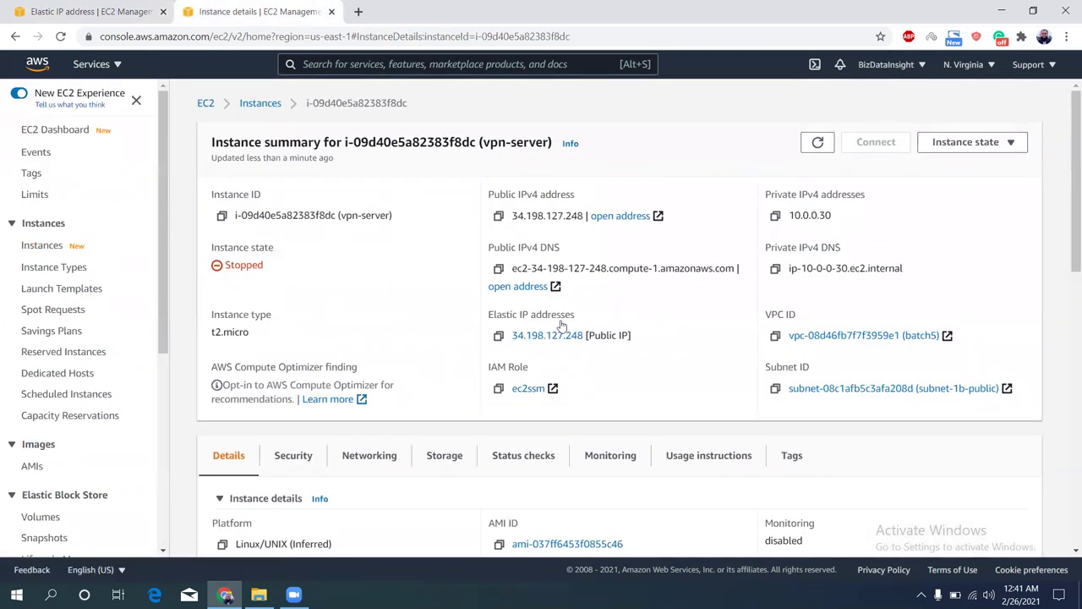
click(937, 148)
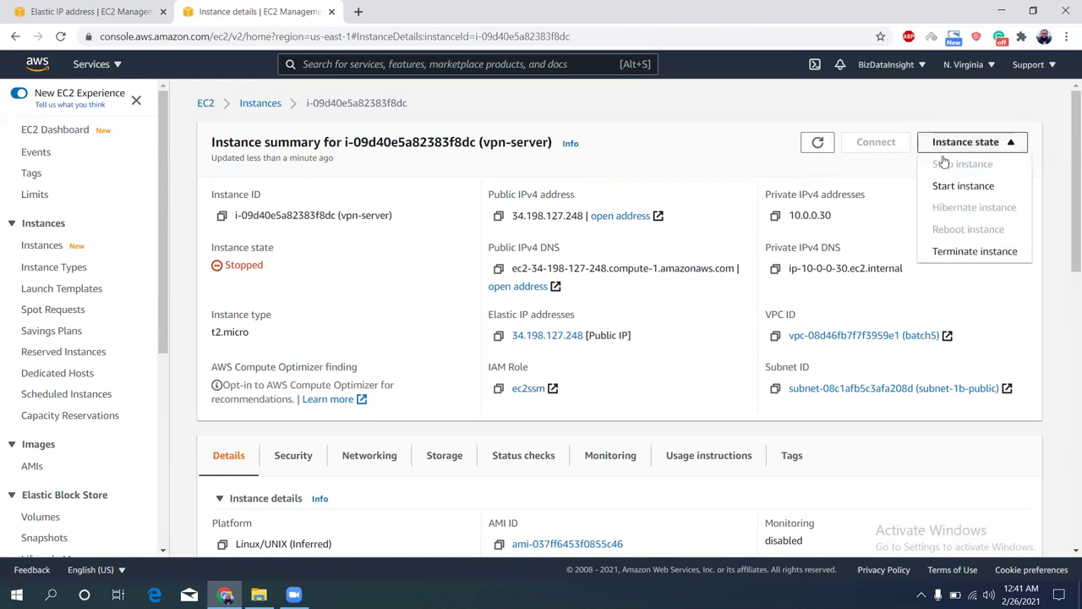
click(945, 187)
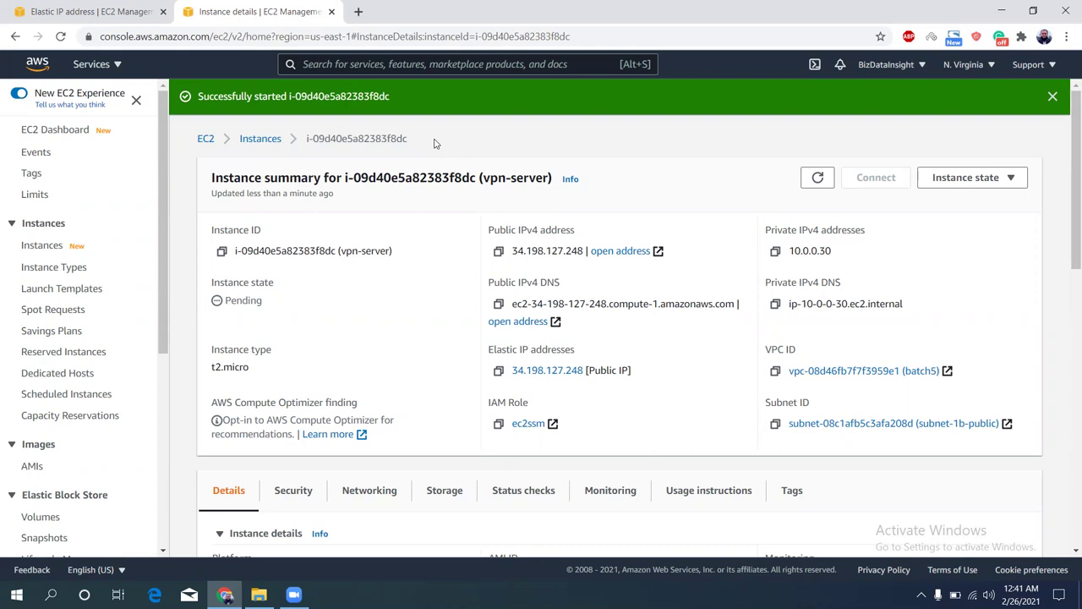
click(816, 178)
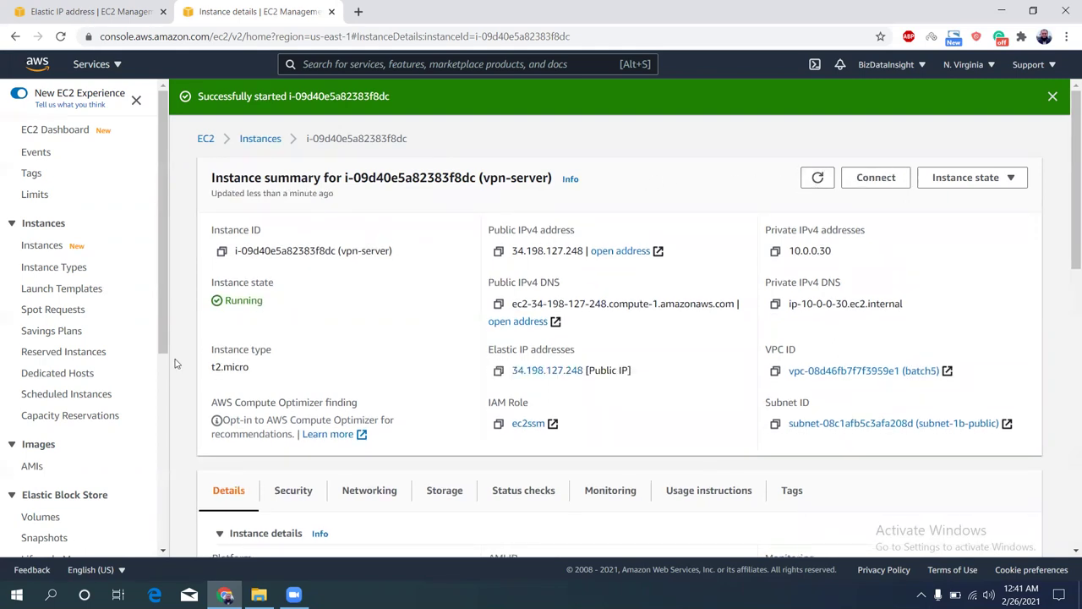
Open Session Manager from Systems Manager in a new tab, choose vpn-server as the session target and refresh the target list
click(93, 64)
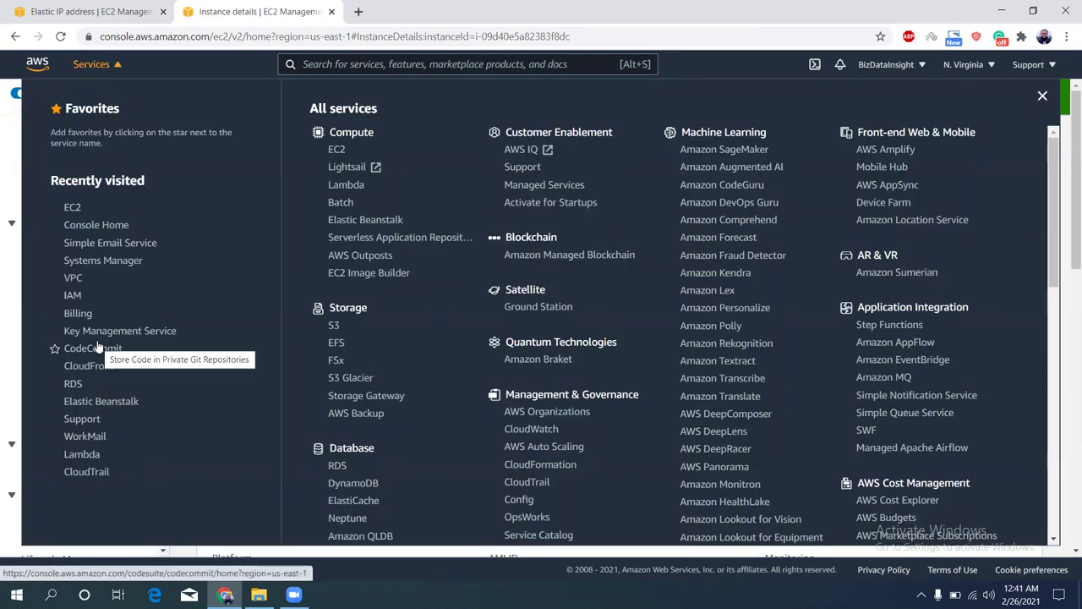
middle_click(110, 261)
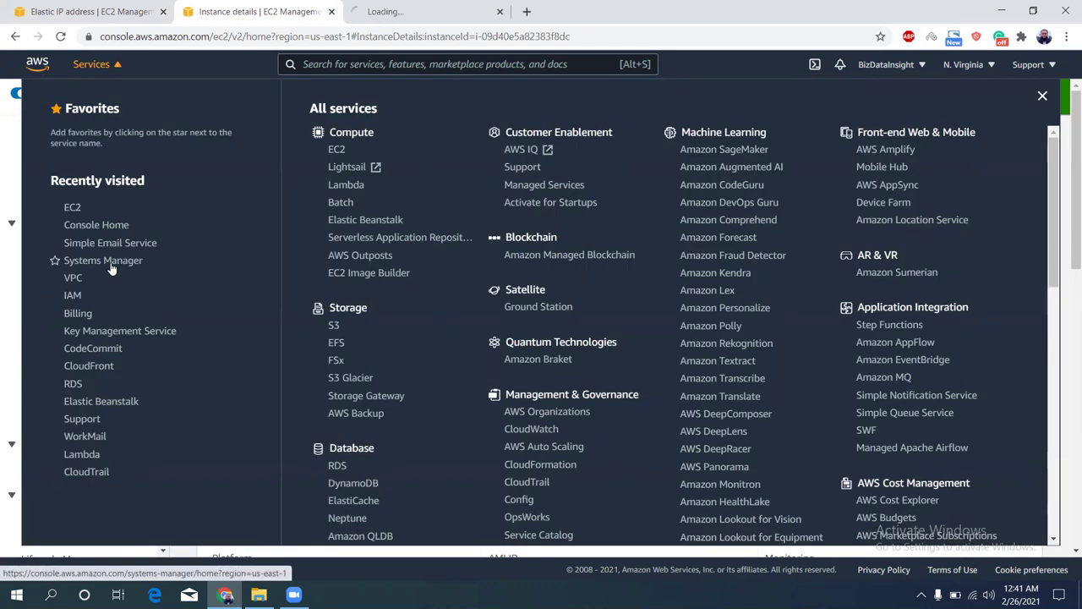
click(91, 65)
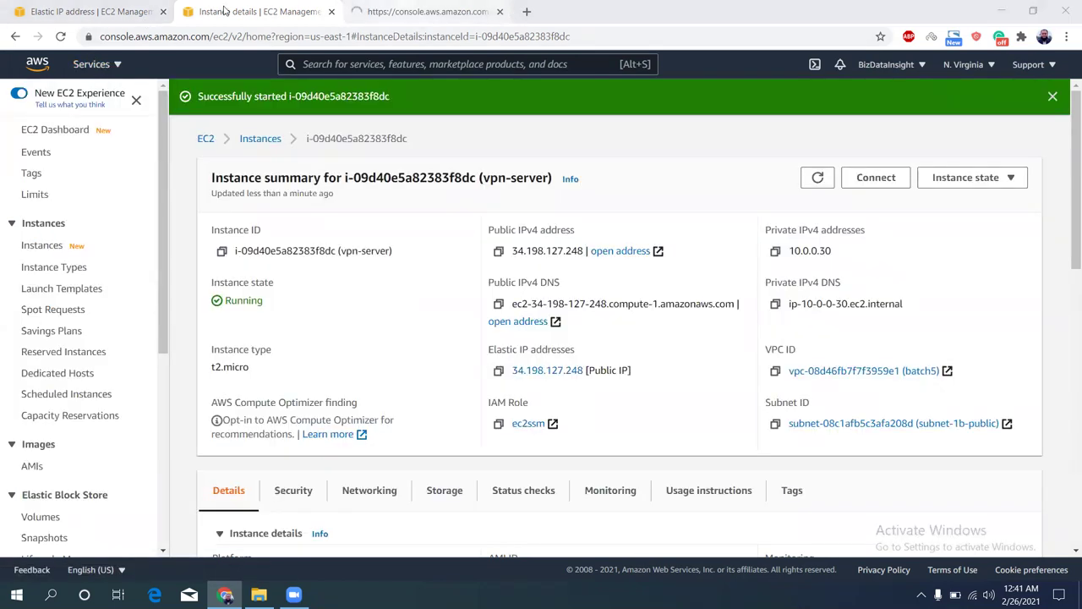
key(ctrl+Tab)
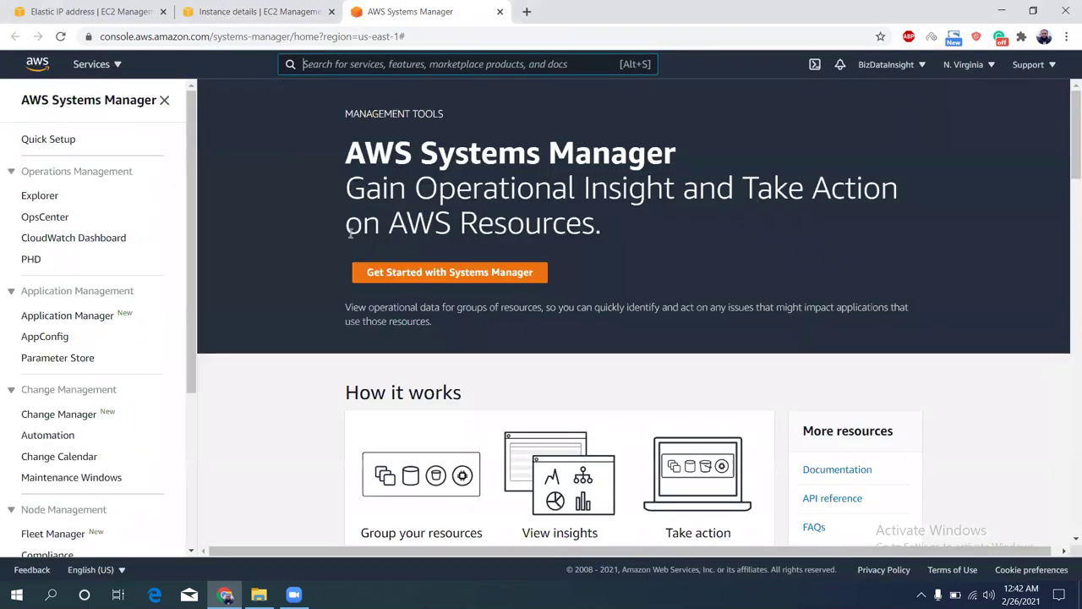
scroll(190, 470, down, 3)
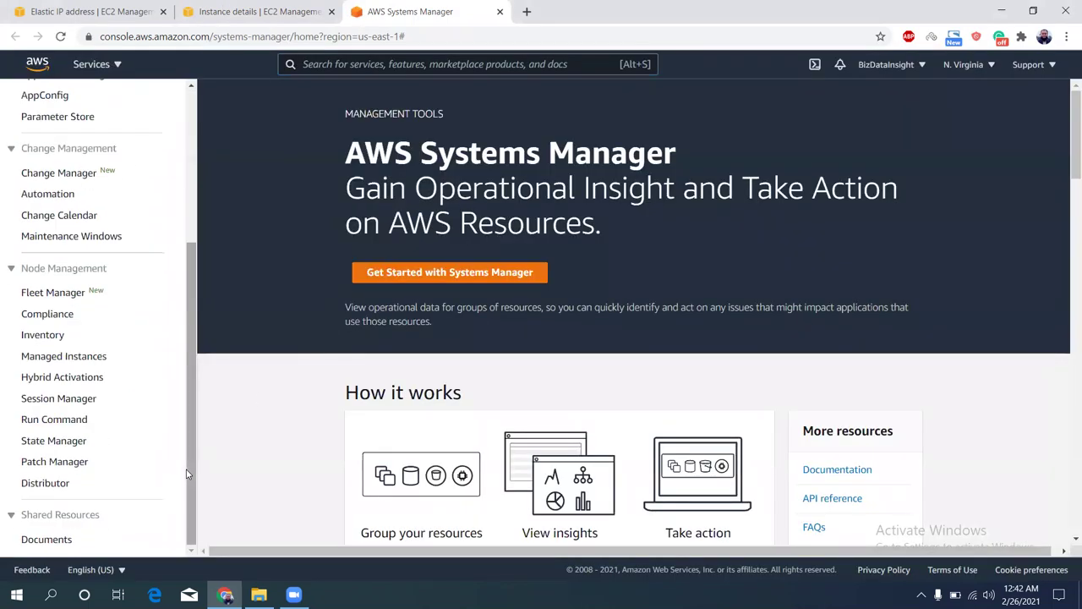
click(47, 400)
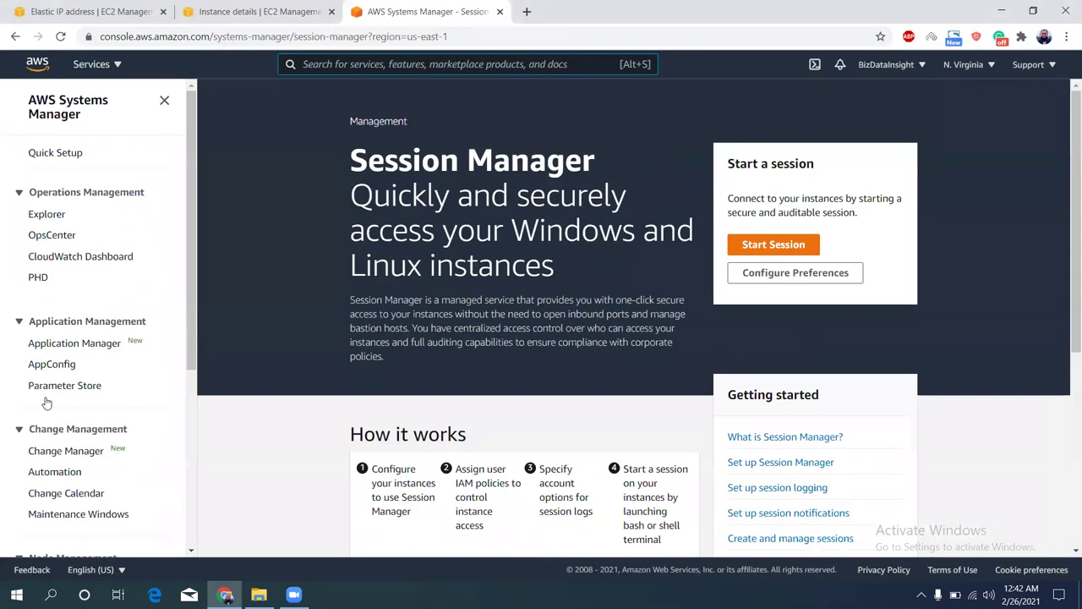
click(771, 246)
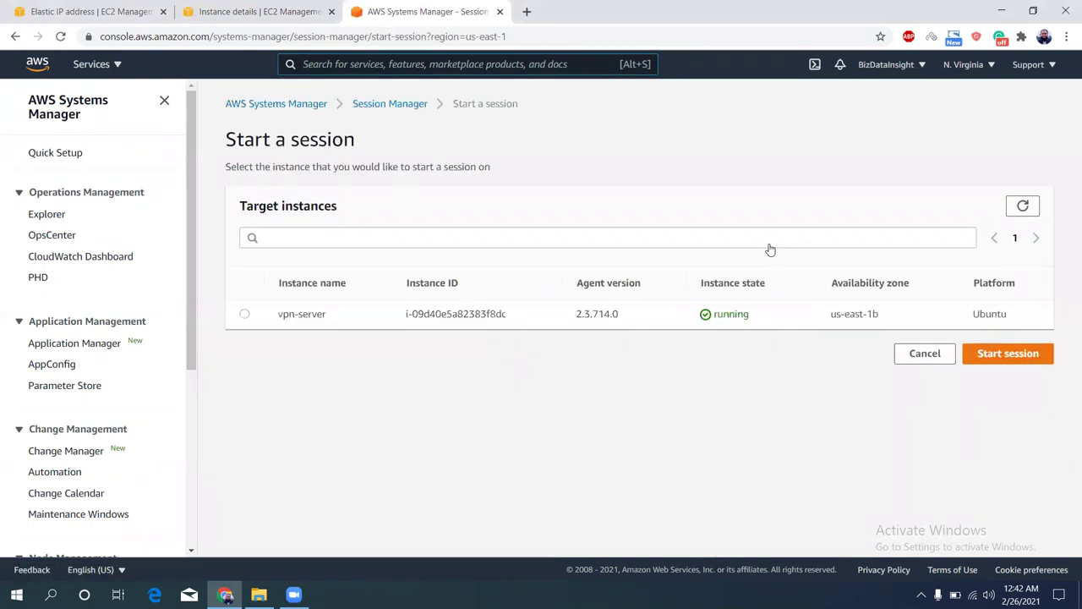
click(245, 314)
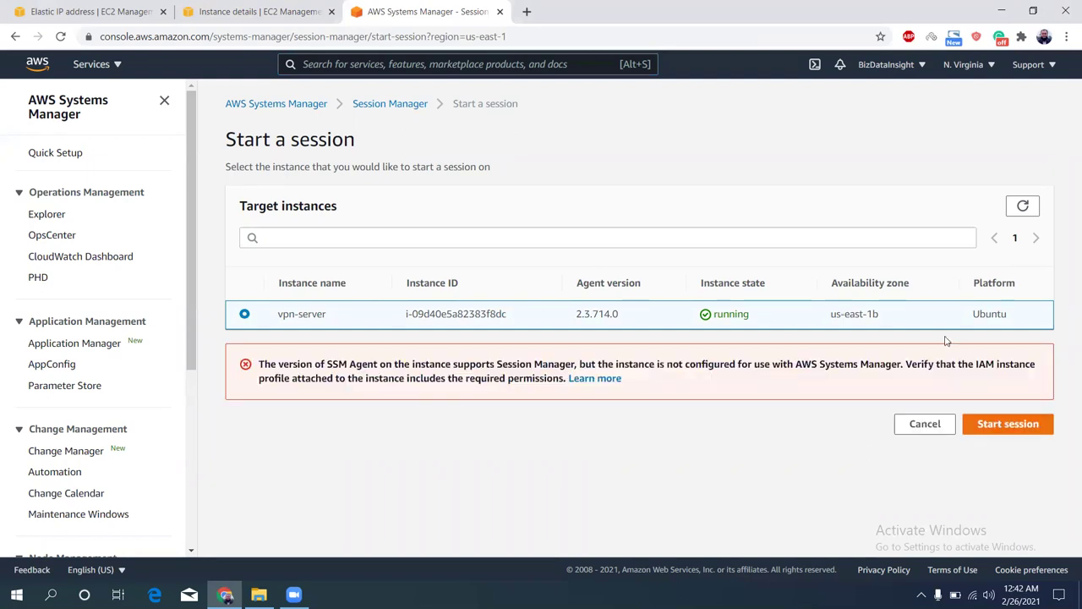
click(1023, 207)
Open the ec2ssm IAM role attached to vpn-server in a new tab and check its permissions policies
click(262, 12)
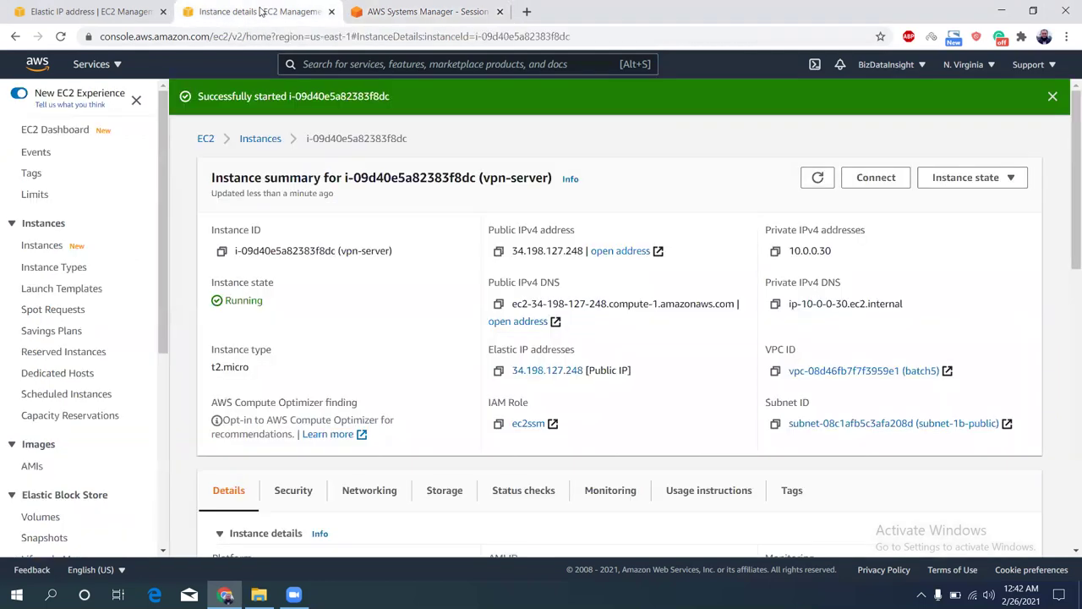
click(527, 426)
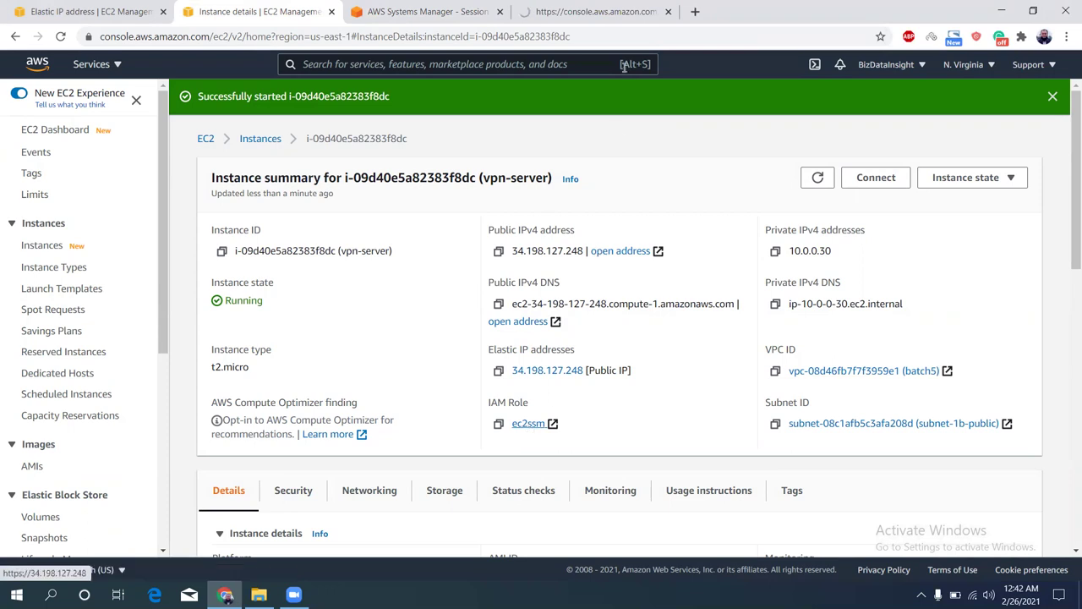
click(625, 20)
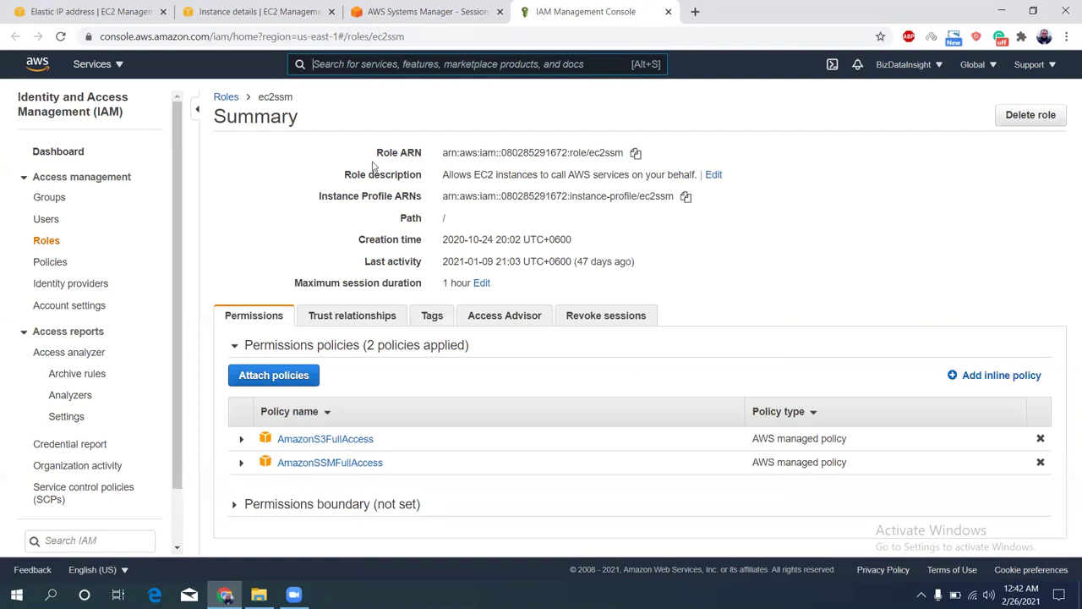
Refresh Session Manager's target instances and try to start a session on vpn-server
click(384, 11)
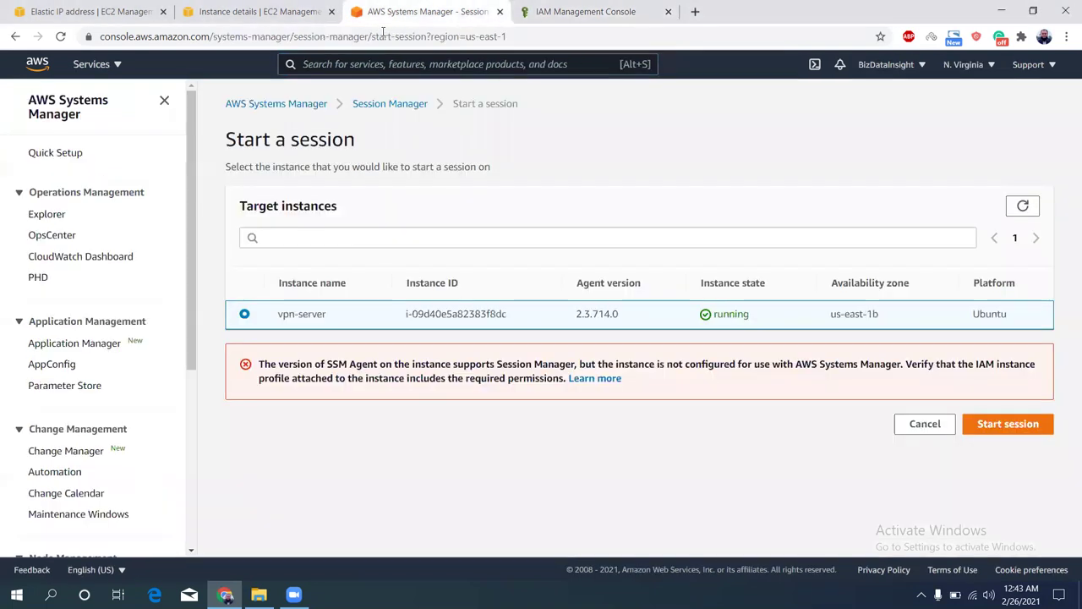
click(1026, 207)
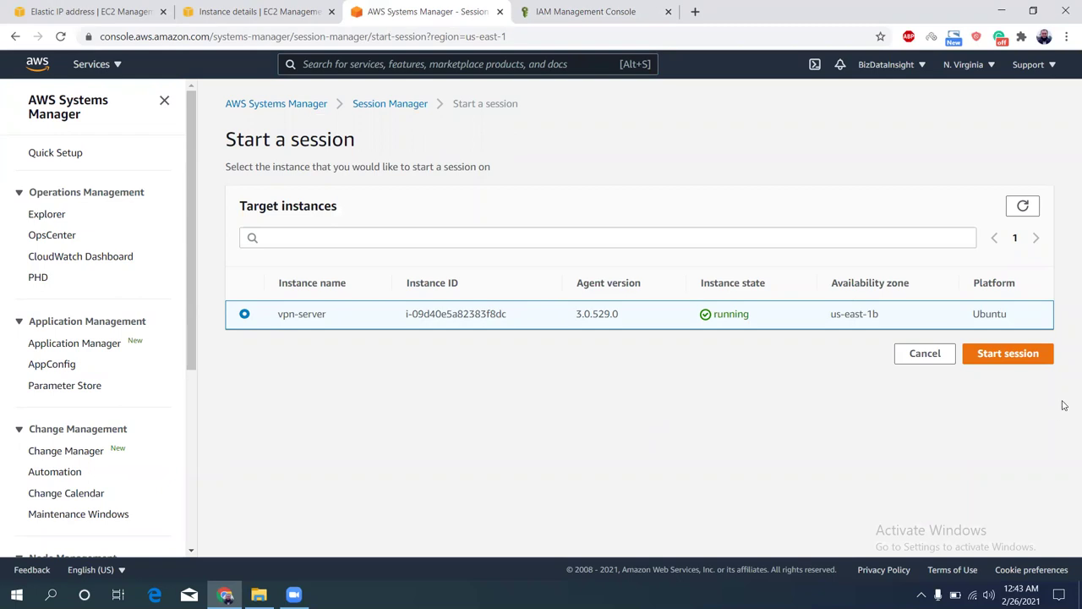
click(1029, 358)
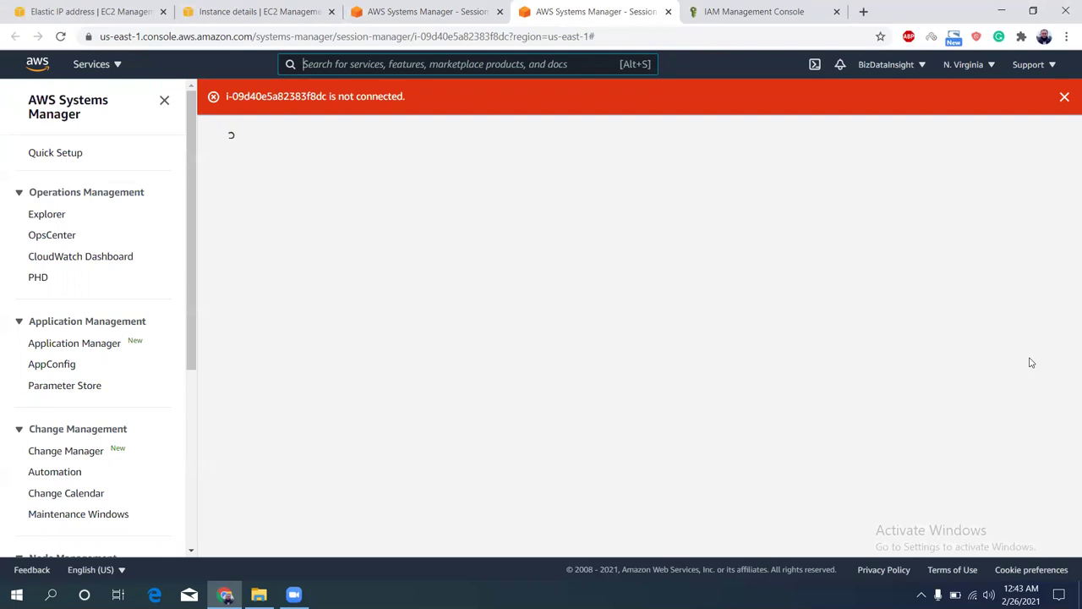
Refresh the vpn-server instance summary to check its state, and return to the Session Manager tab
click(282, 13)
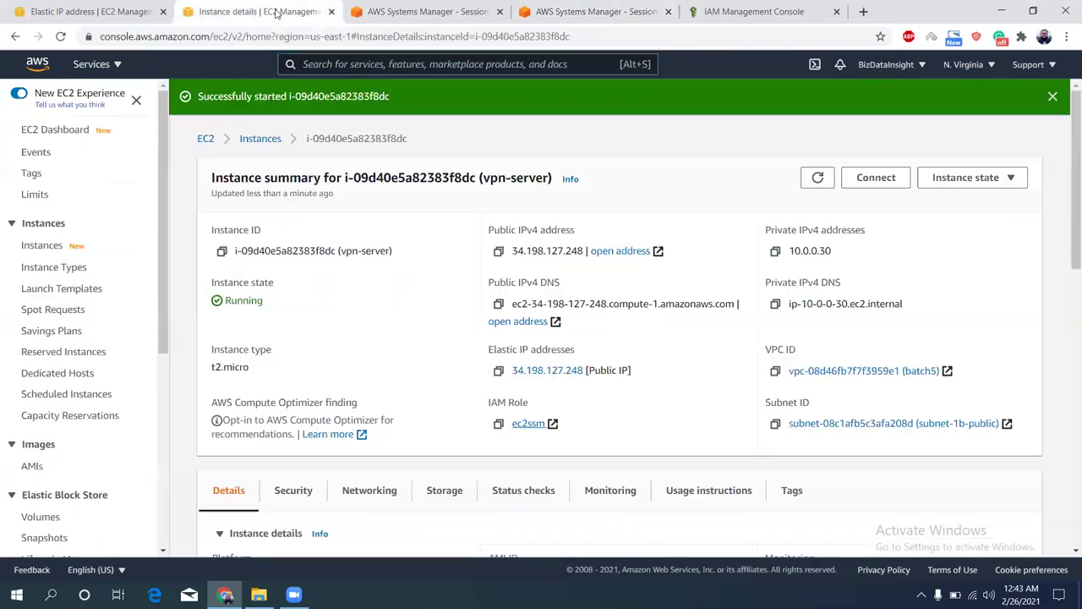
click(828, 179)
click(578, 12)
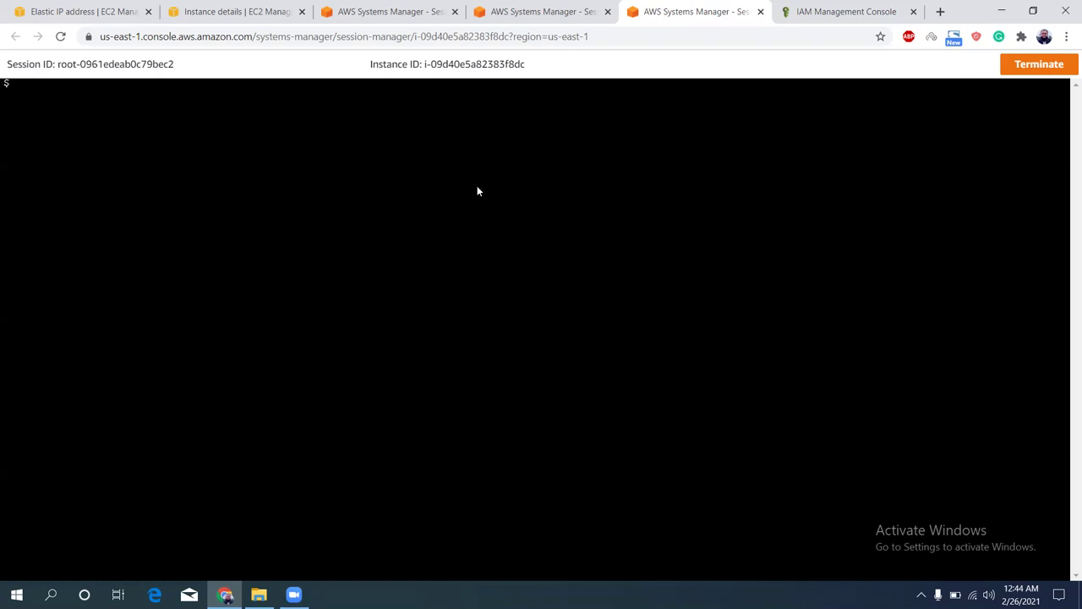
Switch to a root shell with sudo -i in the session terminal and accept the OpenVPN Access Server license agreement
key(Return)
text(sudo -i)
key(Return)
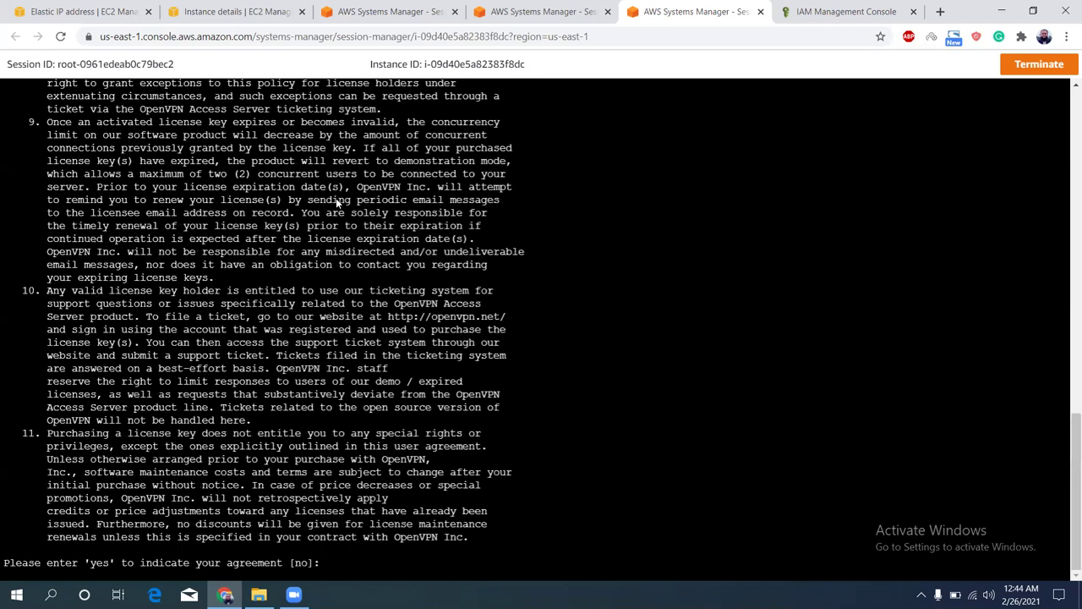
text(yes)
key(Return)
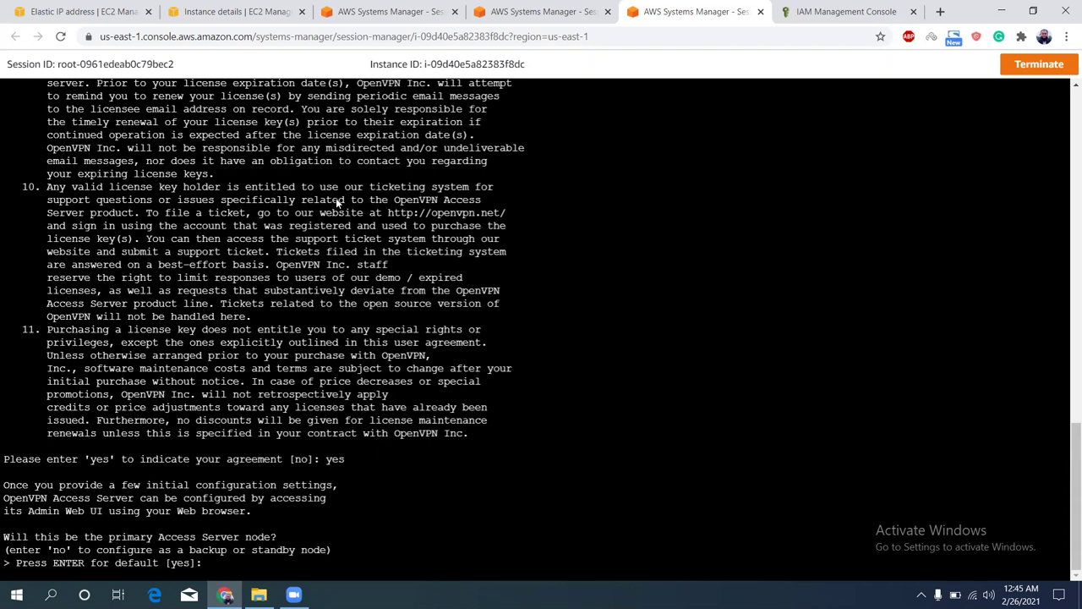
Set up the primary Access Server node with the Admin Web UI on all interfaces, accepting default port 943 and daemon TCP port 443
text(yes)
key(Return)
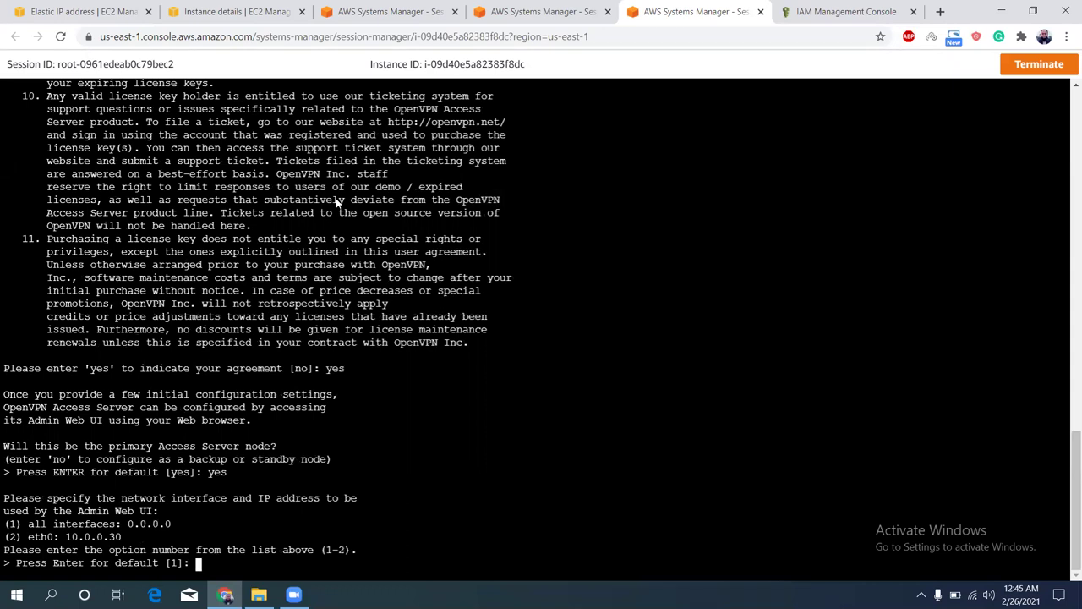
text(1)
key(Return)
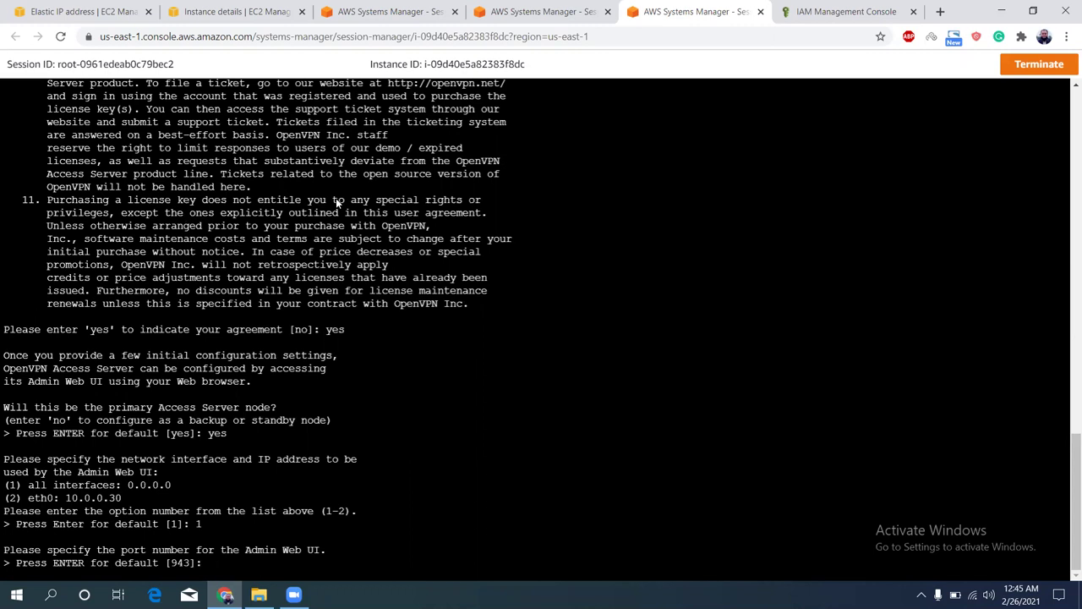
key(Return)
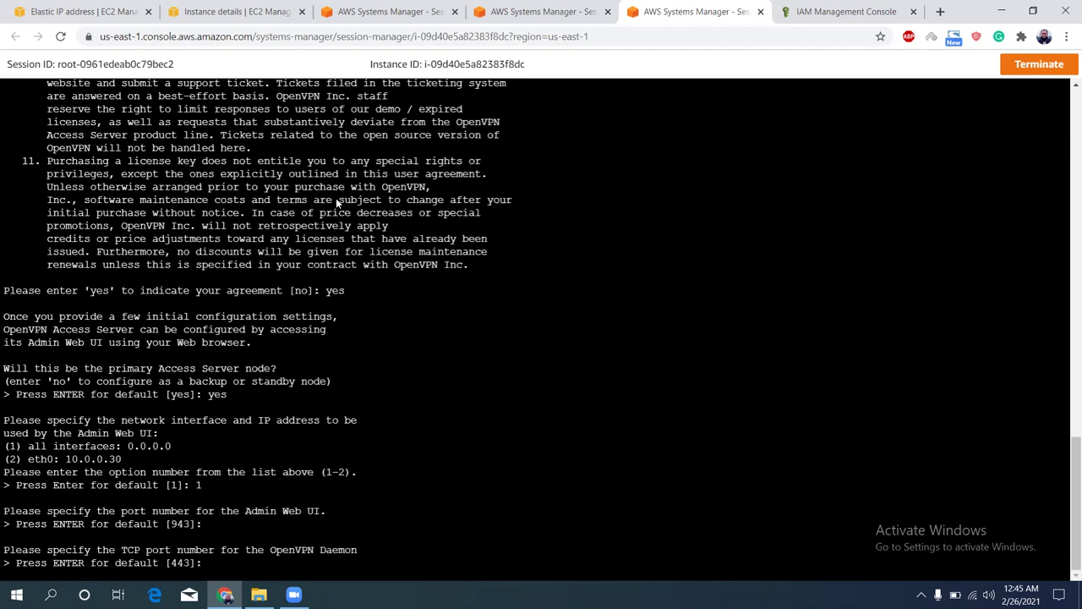
key(Return)
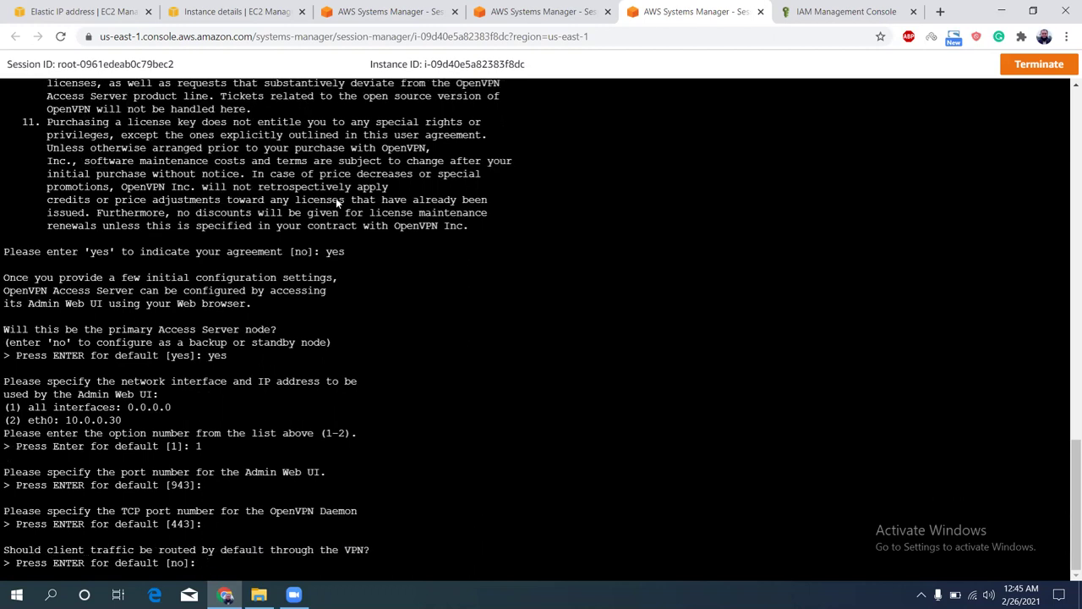